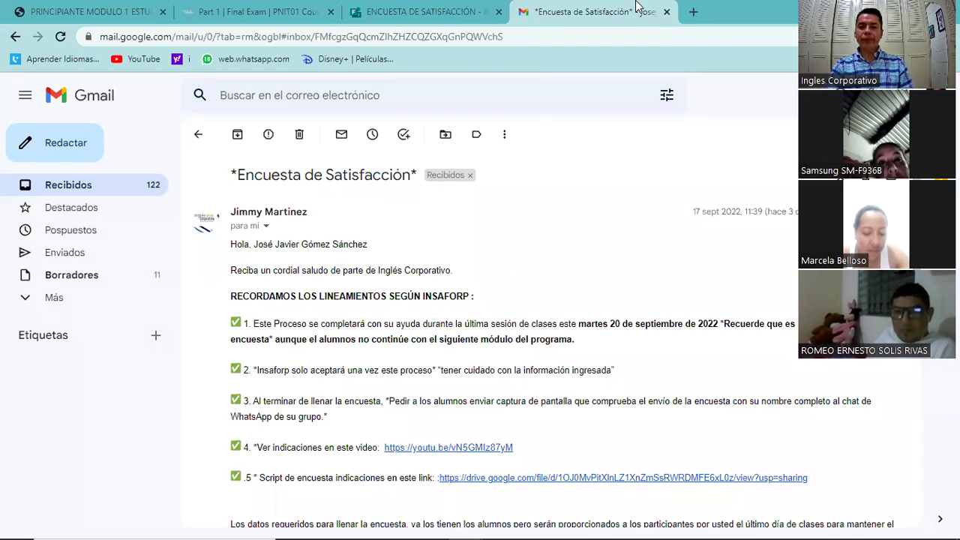
- Look over the start of the satisfaction survey, and copy the Orden de Inicio number from the course data in the Gmail message
{"action": "left_click", "coordinate": [453, 18]}
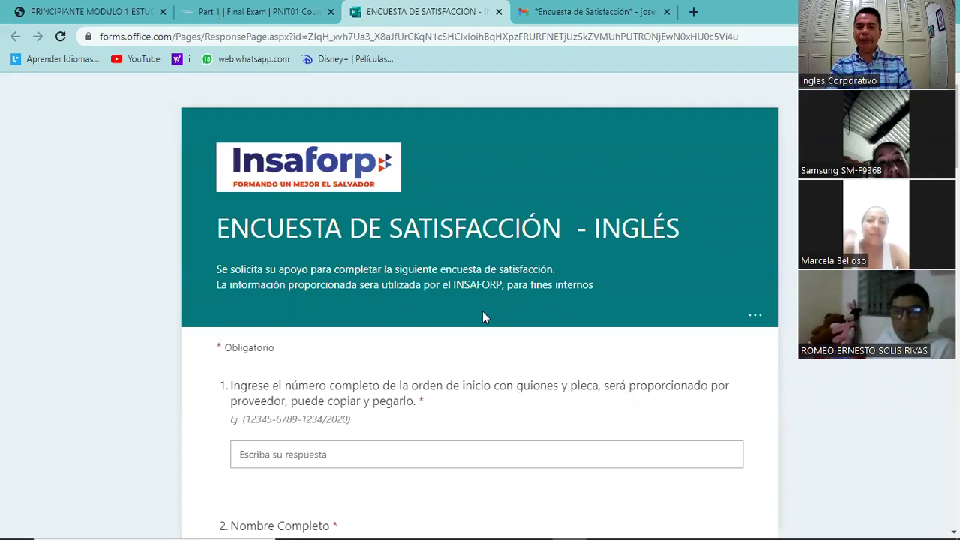
{"action": "scroll", "coordinate": [484, 316], "scroll_direction": "down", "scroll_amount": 2}
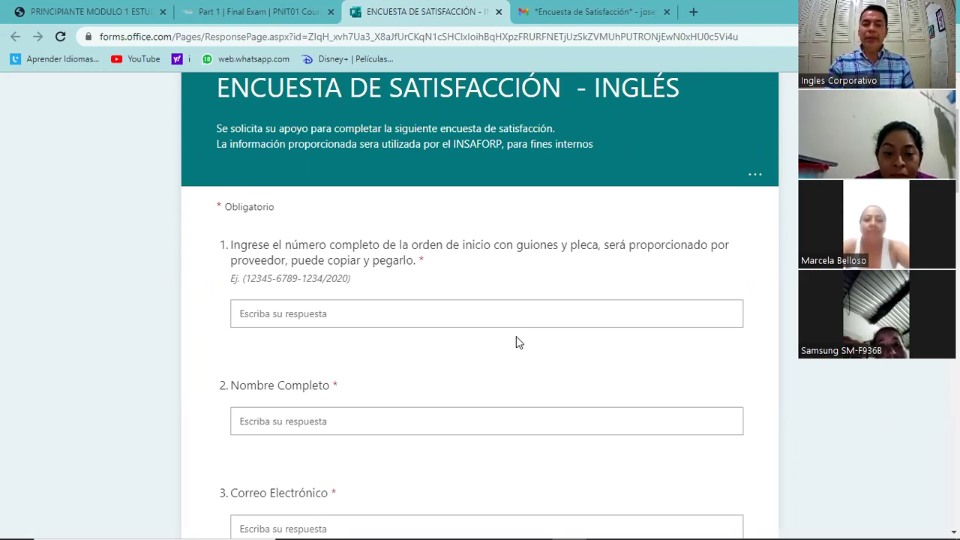
{"action": "left_click", "coordinate": [580, 9]}
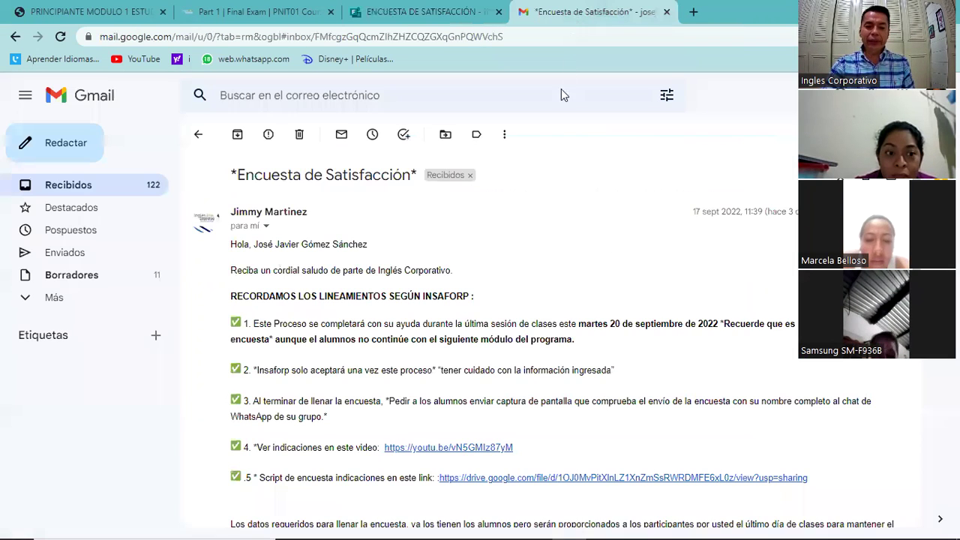
{"action": "scroll", "coordinate": [342, 341], "scroll_direction": "down", "scroll_amount": 1}
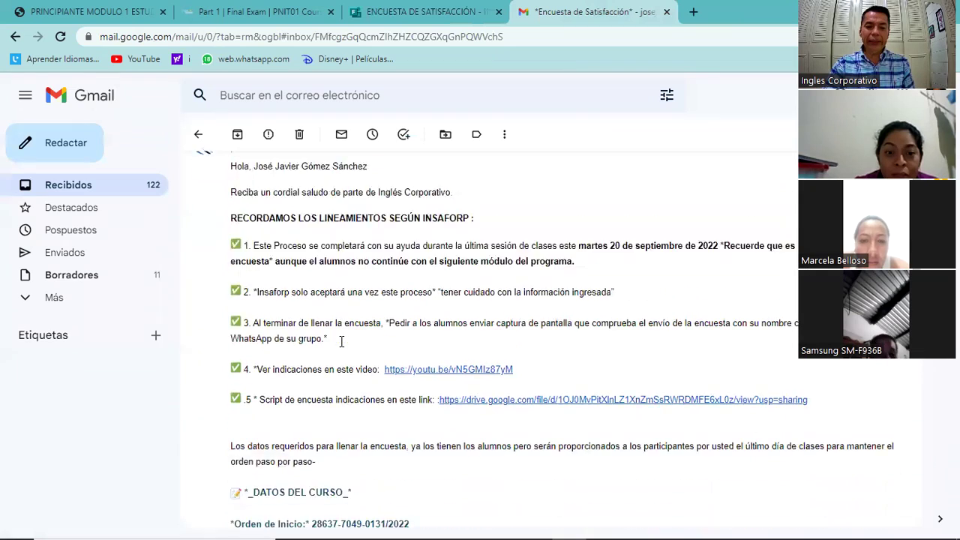
{"action": "scroll", "coordinate": [342, 341], "scroll_direction": "down", "scroll_amount": 2}
{"action": "scroll", "coordinate": [341, 346], "scroll_direction": "up", "scroll_amount": 1}
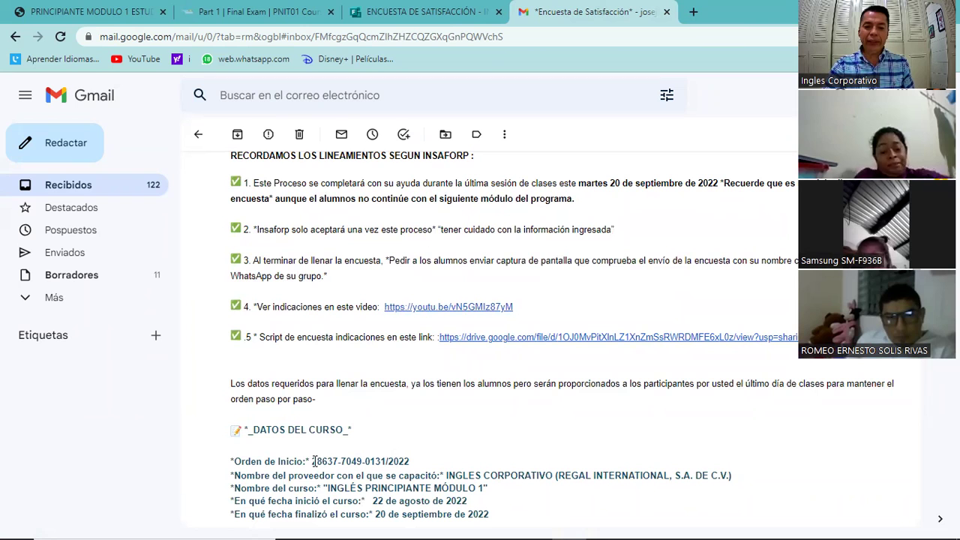
{"action": "left_click_drag", "start_coordinate": [313, 461], "coordinate": [410, 461]}
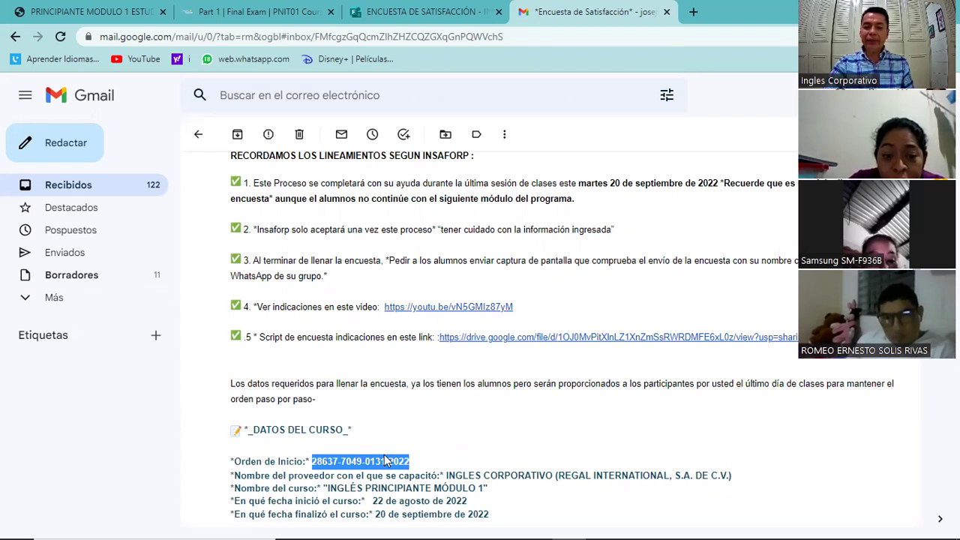
{"action": "right_click", "coordinate": [380, 464]}
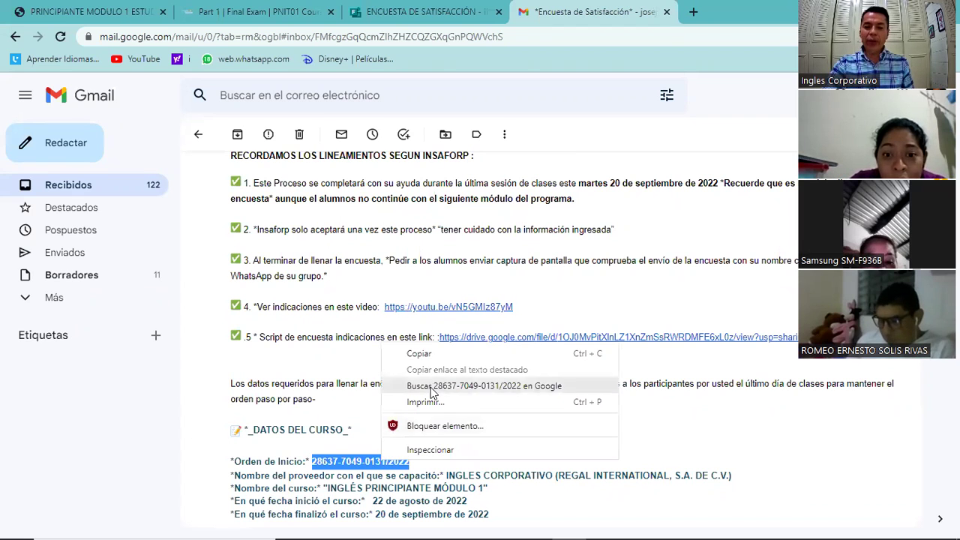
{"action": "left_click", "coordinate": [442, 358]}
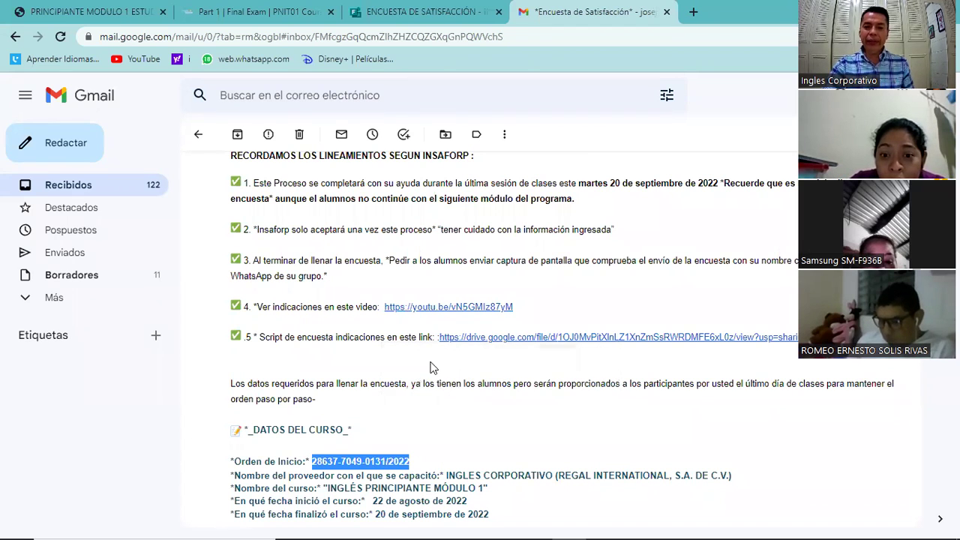
- Paste the copied start order number as the answer to question 1 of the satisfaction survey
{"action": "left_click", "coordinate": [425, 13]}
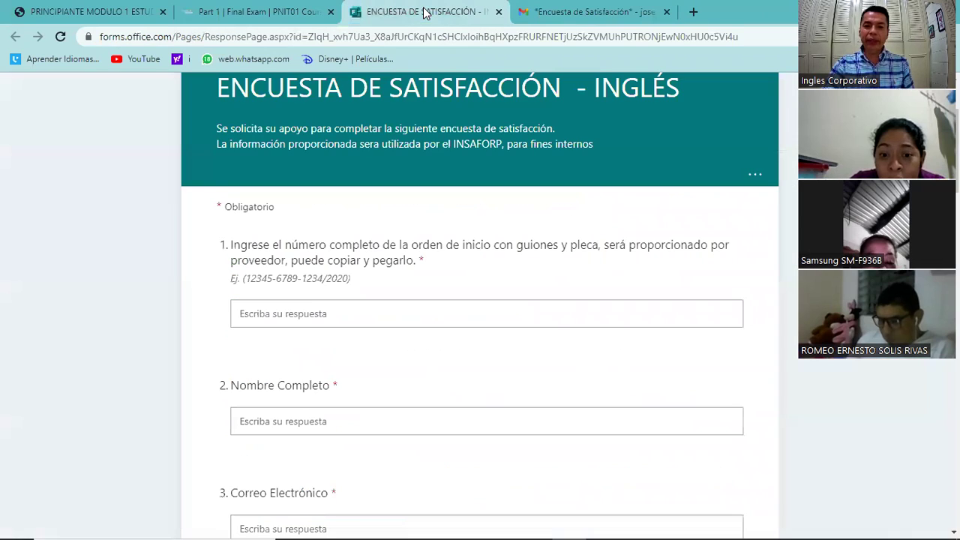
{"action": "right_click", "coordinate": [303, 318]}
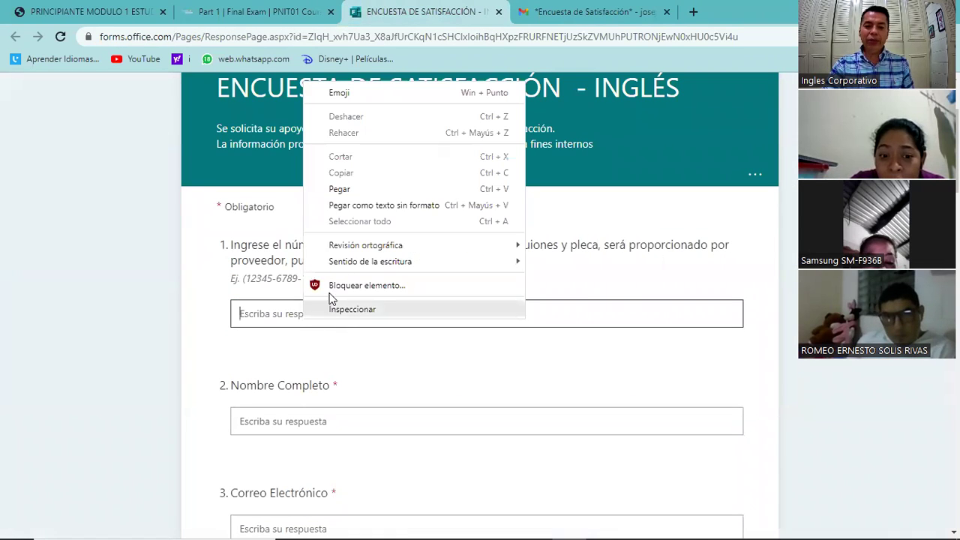
{"action": "left_click", "coordinate": [345, 190]}
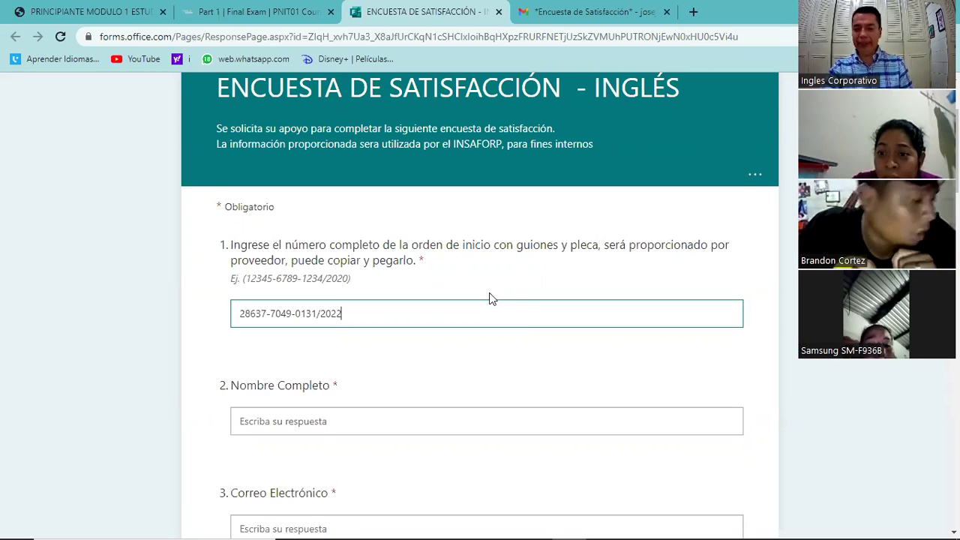
{"action": "left_click", "coordinate": [391, 223]}
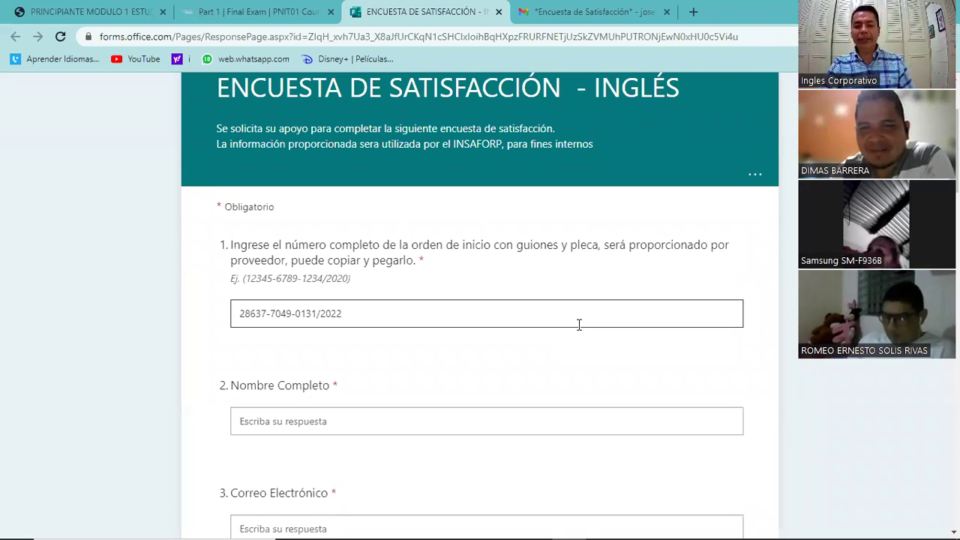
- Review survey questions 2 to 7, from full name to municipality, and check the course data in the survey e-mail
{"action": "left_click", "coordinate": [352, 422]}
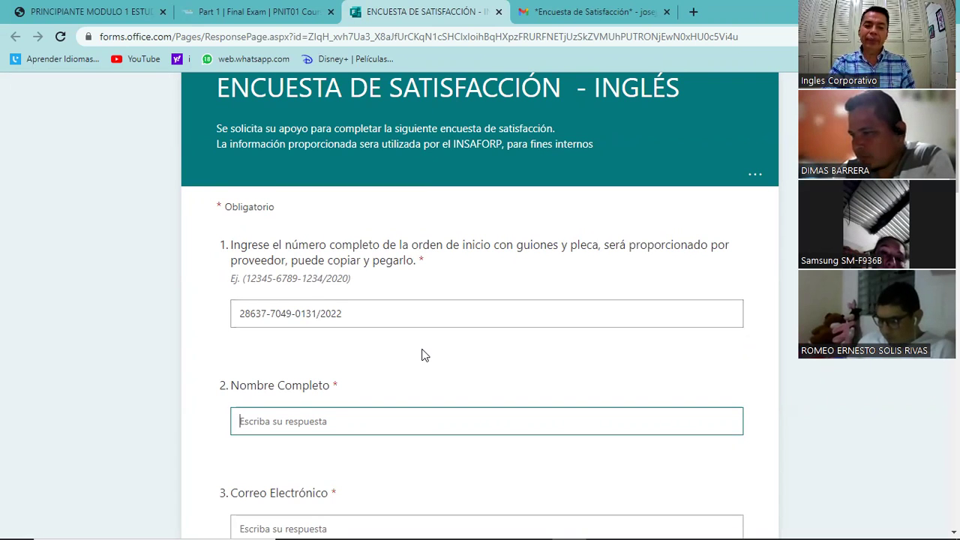
{"action": "scroll", "coordinate": [422, 355], "scroll_direction": "down", "scroll_amount": 2}
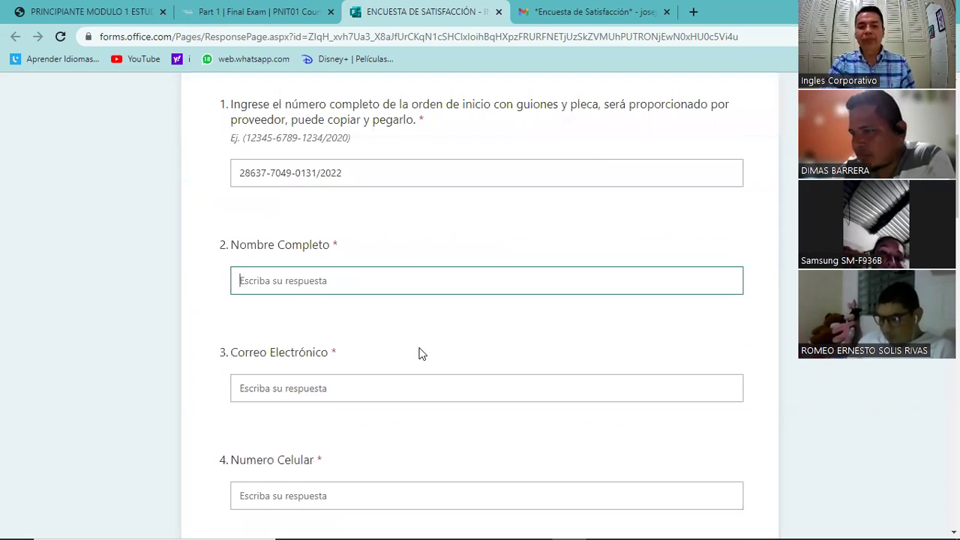
{"action": "scroll", "coordinate": [420, 353], "scroll_direction": "up", "scroll_amount": 2}
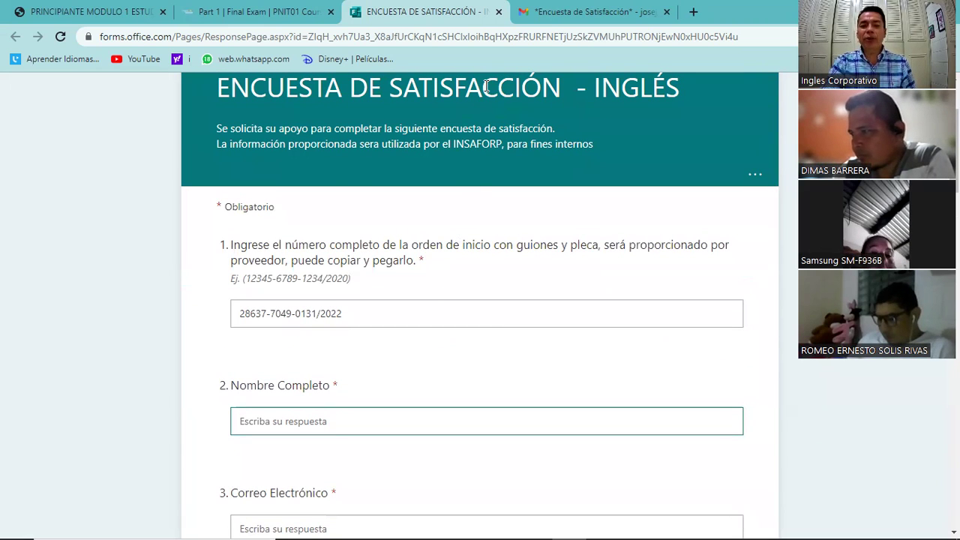
{"action": "scroll", "coordinate": [431, 348], "scroll_direction": "down", "scroll_amount": 3}
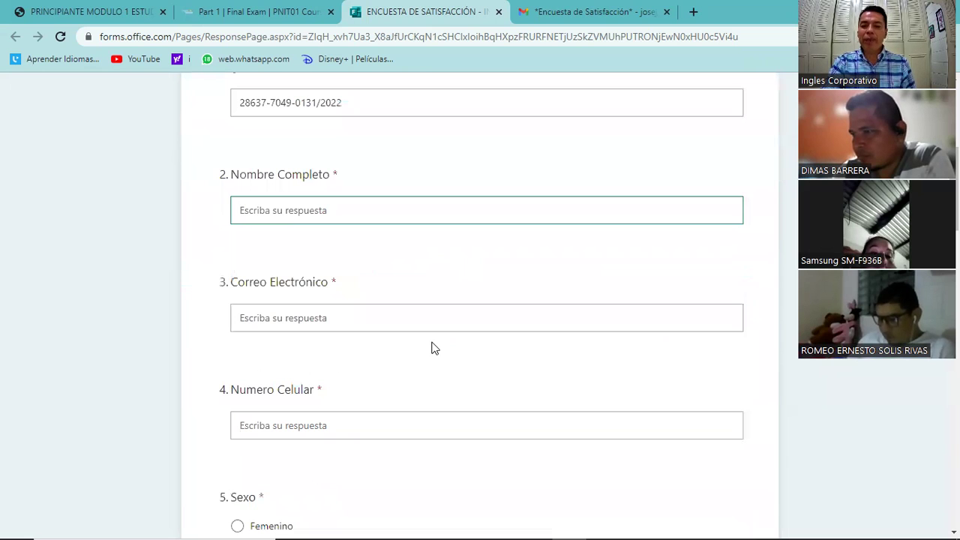
{"action": "left_click", "coordinate": [389, 319]}
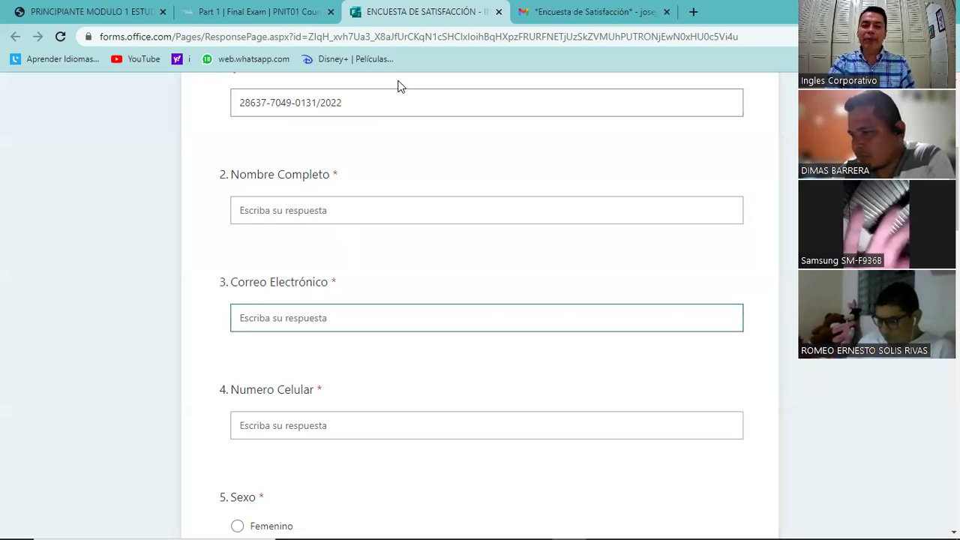
{"action": "left_click", "coordinate": [514, 11]}
{"action": "scroll", "coordinate": [409, 423], "scroll_direction": "down", "scroll_amount": 2}
{"action": "scroll", "coordinate": [408, 422], "scroll_direction": "up", "scroll_amount": 1}
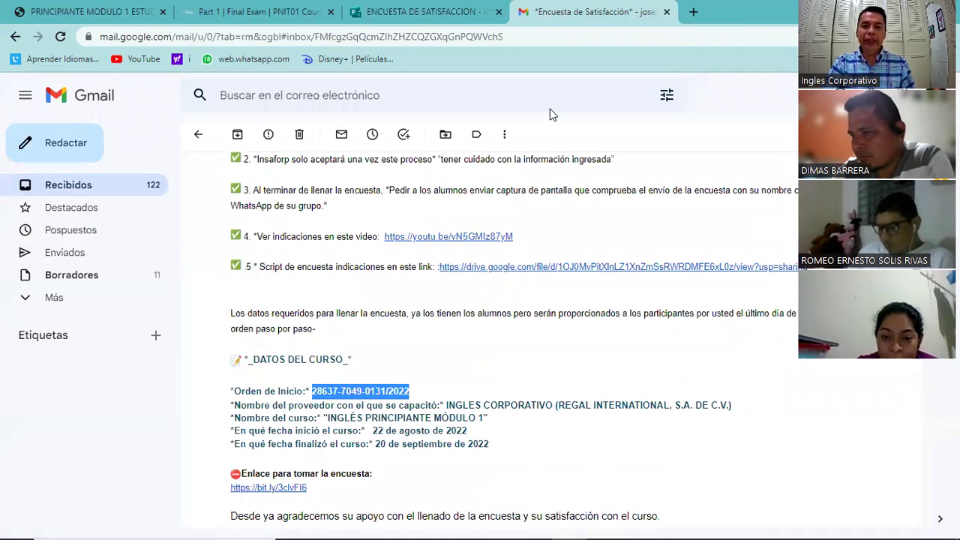
{"action": "left_click", "coordinate": [454, 11]}
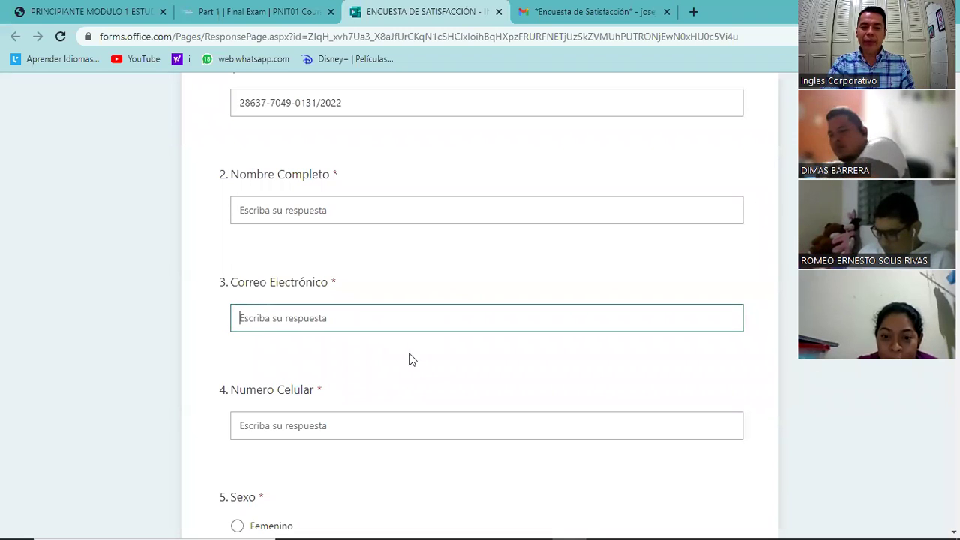
{"action": "scroll", "coordinate": [409, 372], "scroll_direction": "down", "scroll_amount": 1}
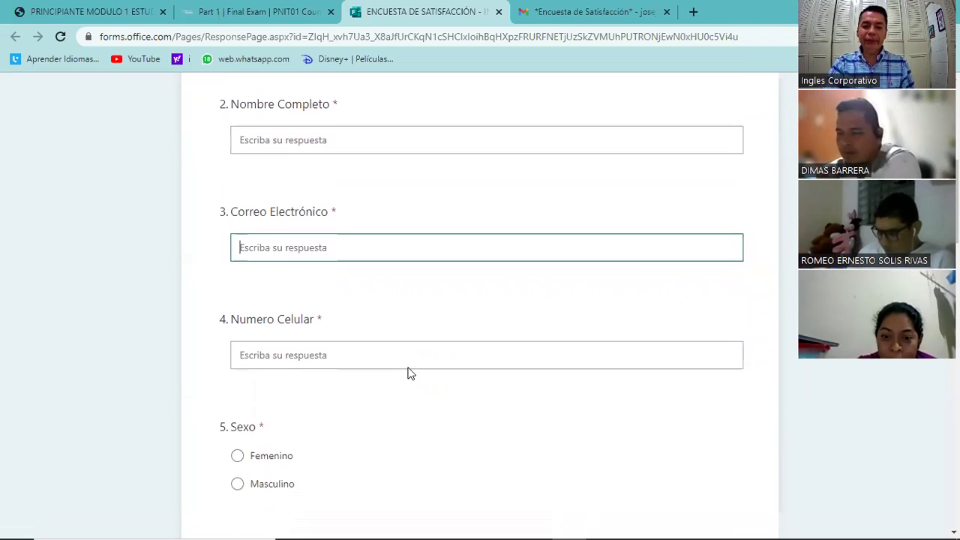
{"action": "left_click", "coordinate": [344, 357]}
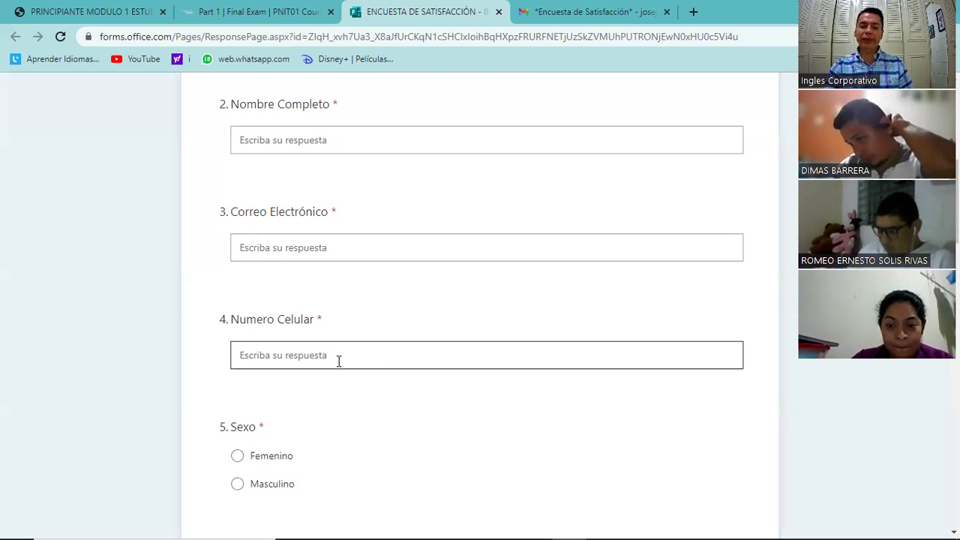
{"action": "scroll", "coordinate": [339, 362], "scroll_direction": "down", "scroll_amount": 2}
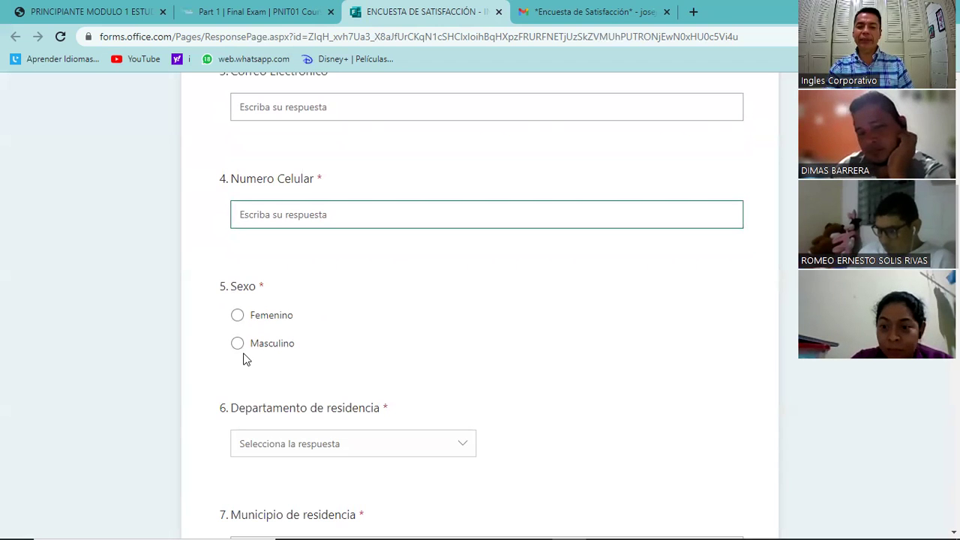
{"action": "scroll", "coordinate": [275, 380], "scroll_direction": "down", "scroll_amount": 2}
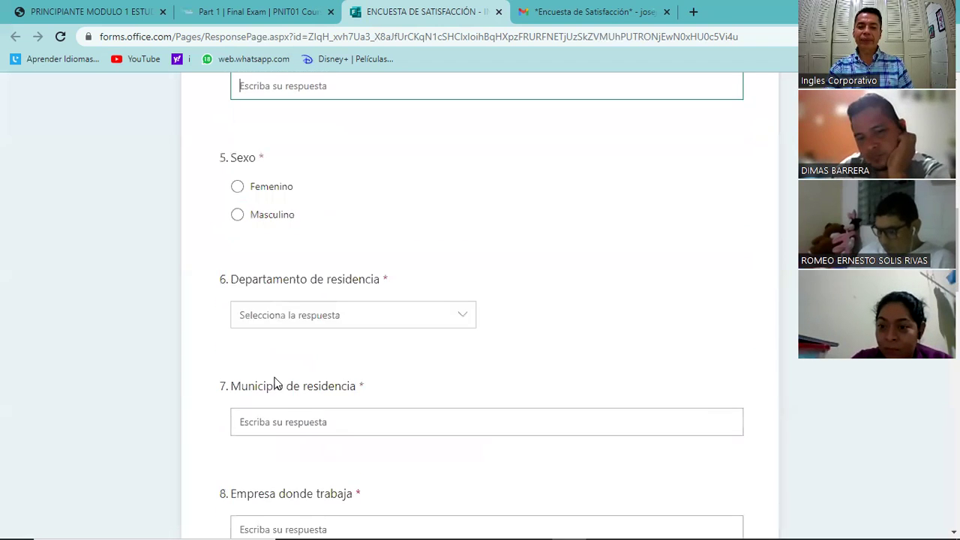
- Examine the options for Departamento de residencia without choosing one, and look at the Municipio de residencia question
{"action": "left_click", "coordinate": [463, 307]}
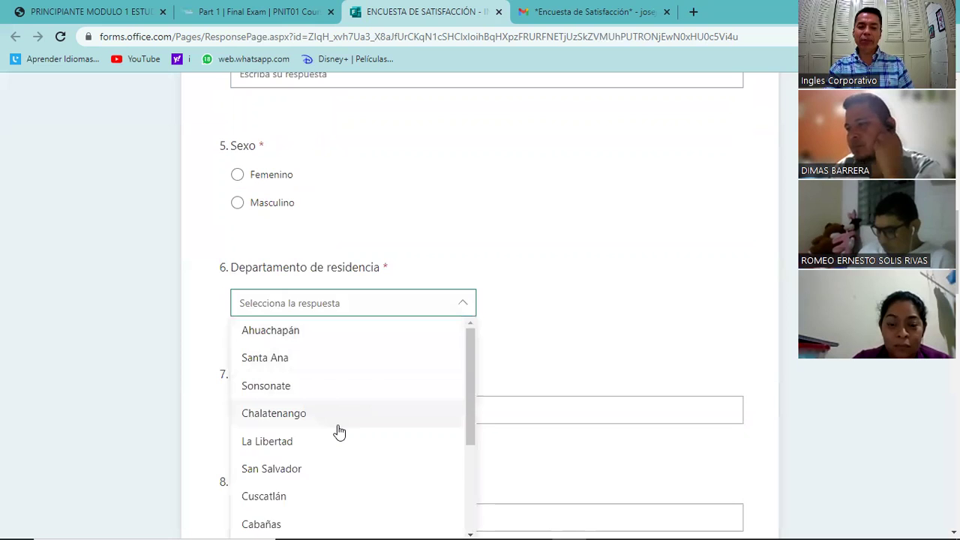
{"action": "scroll", "coordinate": [338, 433], "scroll_direction": "down", "scroll_amount": 1}
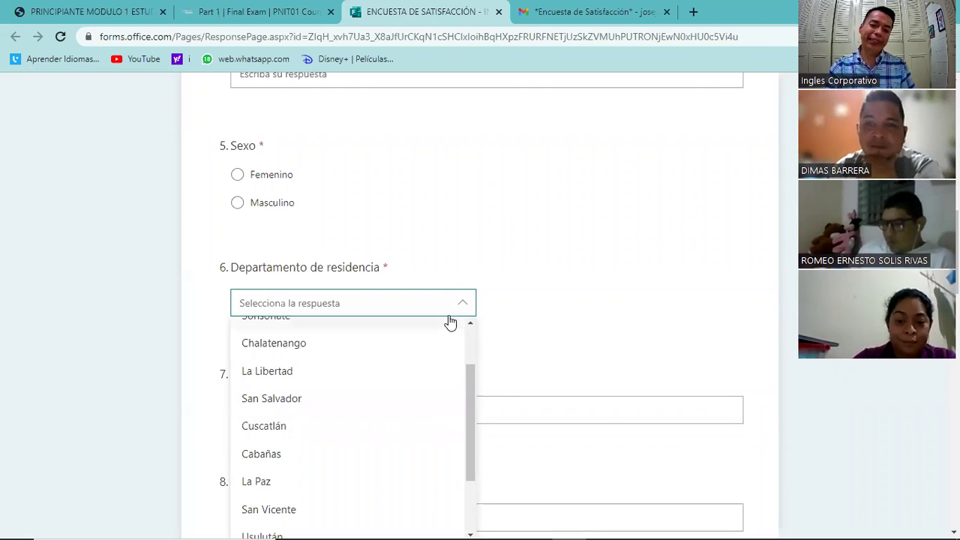
{"action": "left_click", "coordinate": [510, 268]}
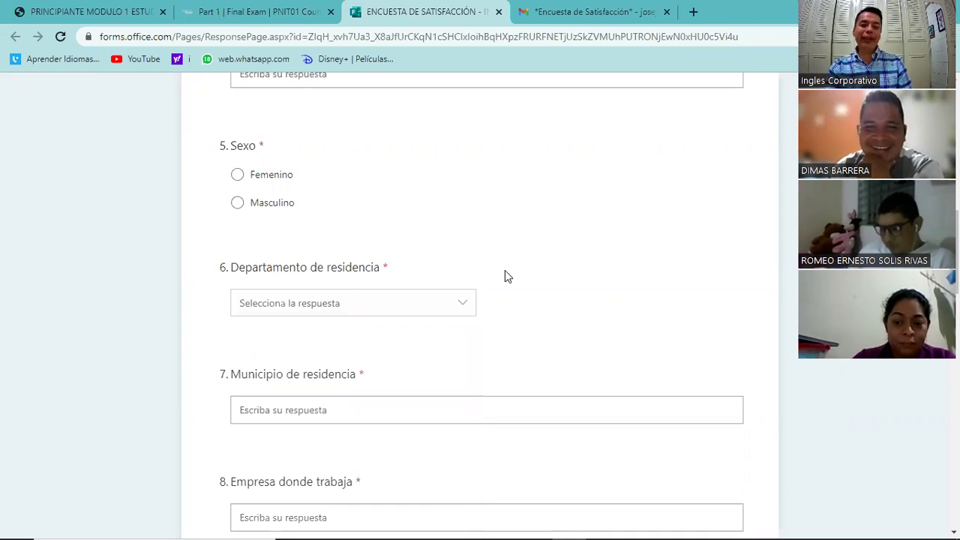
{"action": "left_click", "coordinate": [464, 305]}
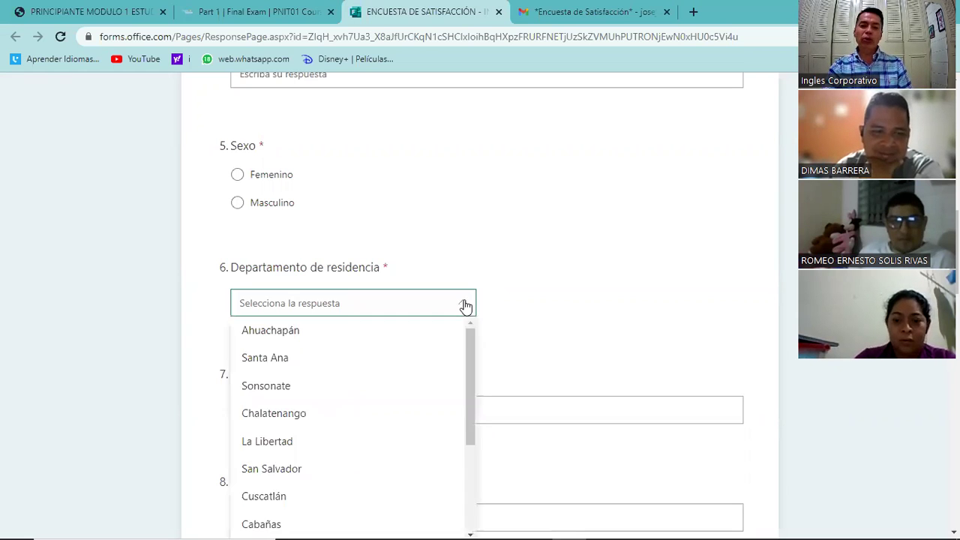
{"action": "scroll", "coordinate": [378, 372], "scroll_direction": "down", "scroll_amount": 3}
{"action": "scroll", "coordinate": [370, 384], "scroll_direction": "up", "scroll_amount": 2}
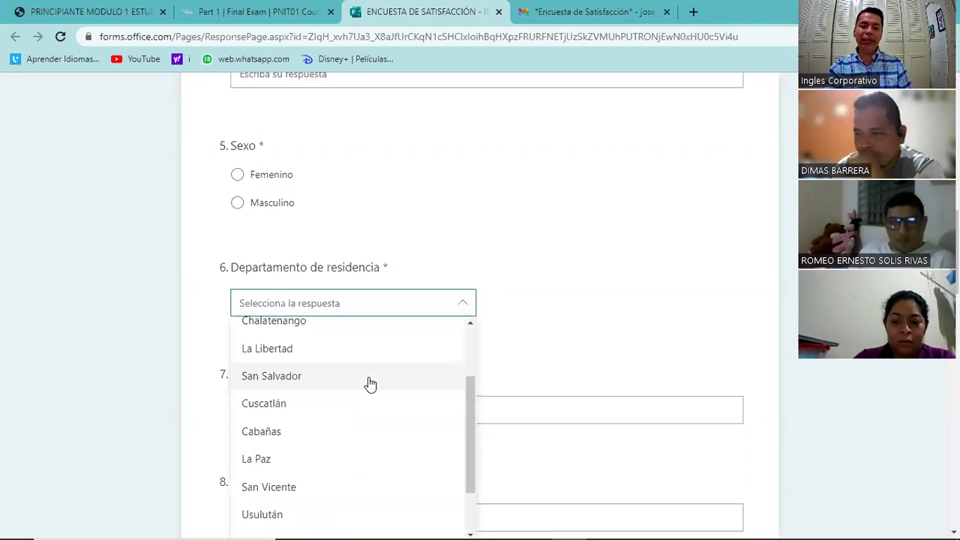
{"action": "left_click", "coordinate": [551, 305]}
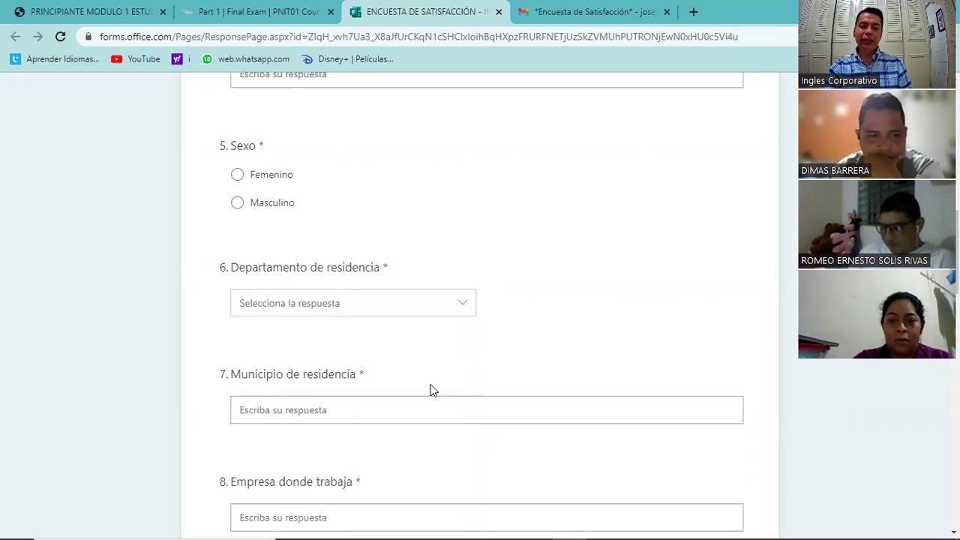
{"action": "scroll", "coordinate": [430, 390], "scroll_direction": "down", "scroll_amount": 2}
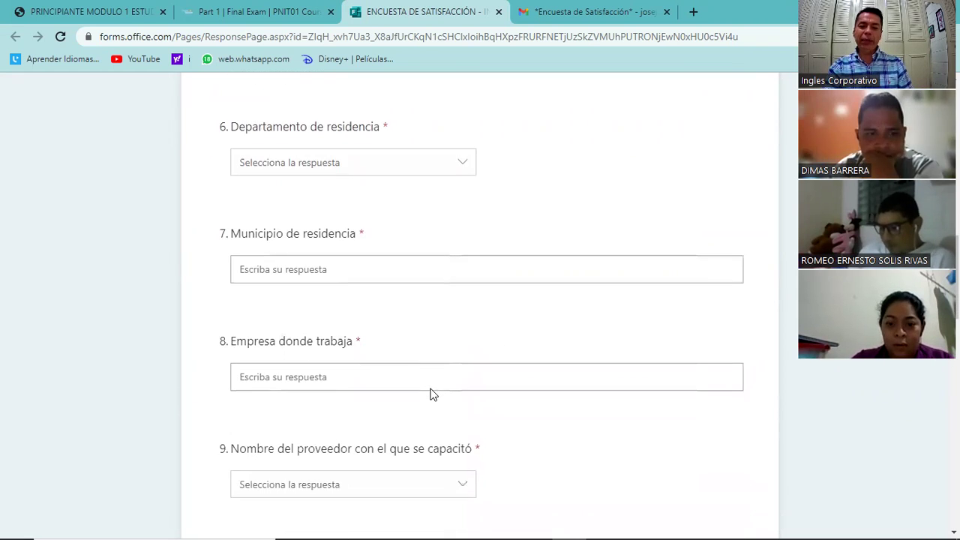
{"action": "left_click", "coordinate": [351, 269]}
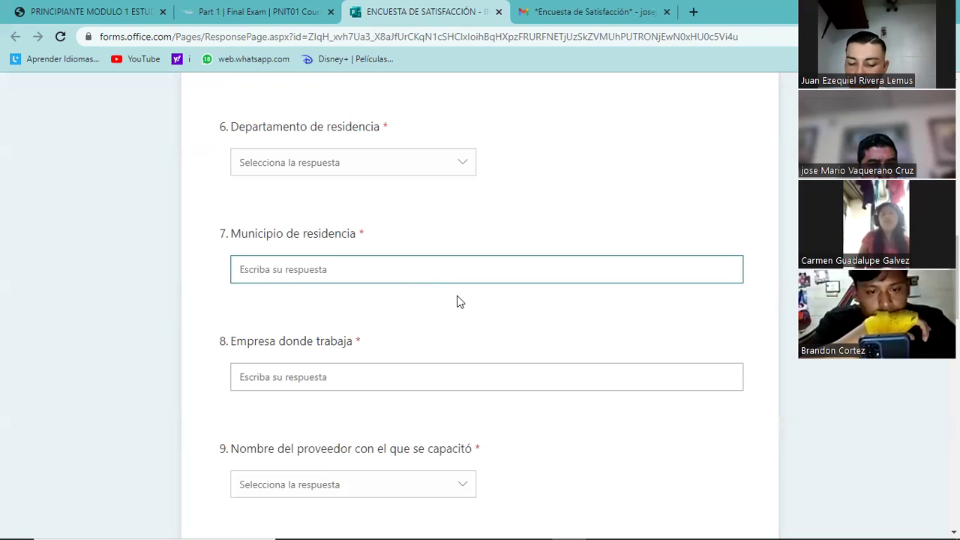
- Return to the survey e-mail in Gmail, and reselect and copy the complete Orden de Inicio number
{"action": "scroll", "coordinate": [460, 301], "scroll_direction": "up", "scroll_amount": 9}
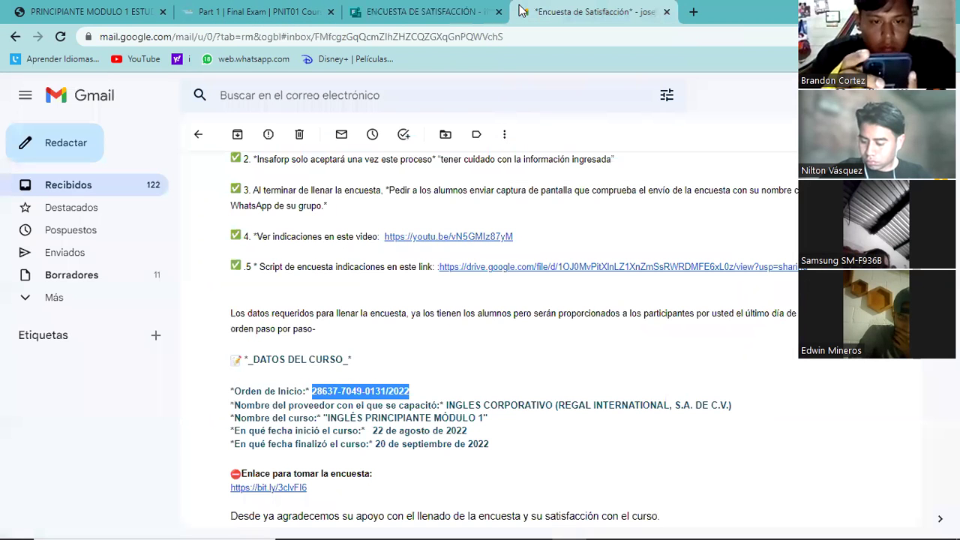
{"action": "left_click", "coordinate": [523, 11]}
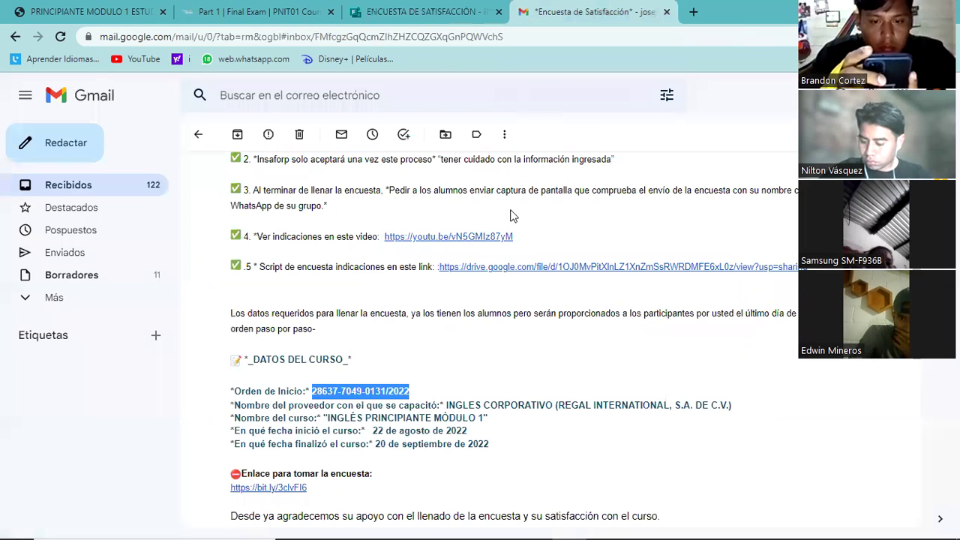
{"action": "left_click", "coordinate": [308, 391]}
{"action": "left_click_drag", "start_coordinate": [309, 391], "coordinate": [318, 392]}
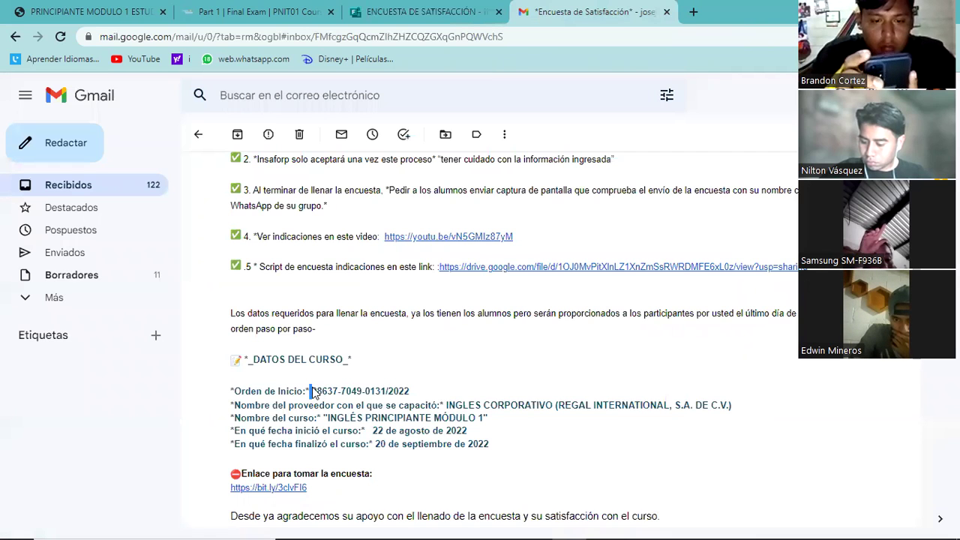
{"action": "left_click_drag", "start_coordinate": [410, 391], "coordinate": [311, 394]}
{"action": "key", "text": "ctrl+c"}
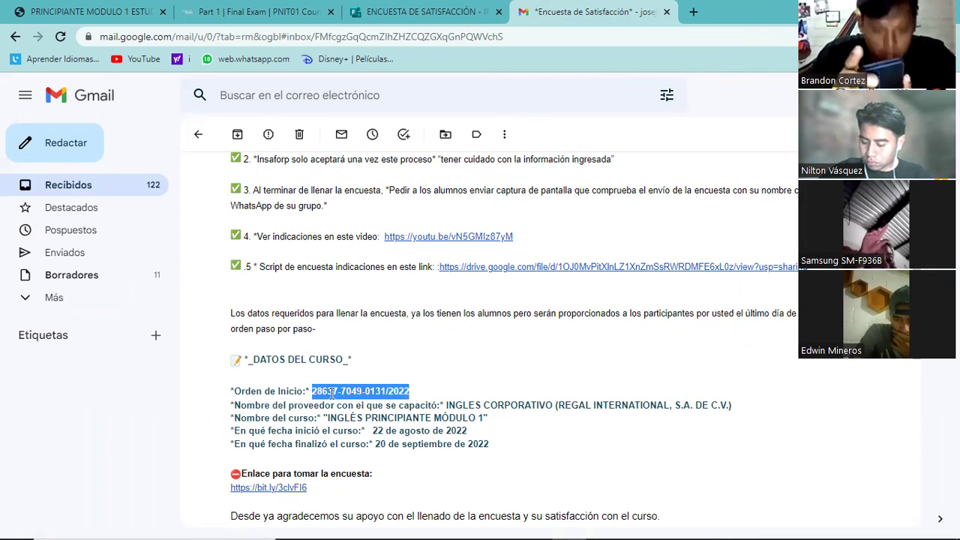
- Copy the complete Orden de Inicio number from the e-mail, clear survey question 1 and paste the number as its answer
{"action": "right_click", "coordinate": [335, 396]}
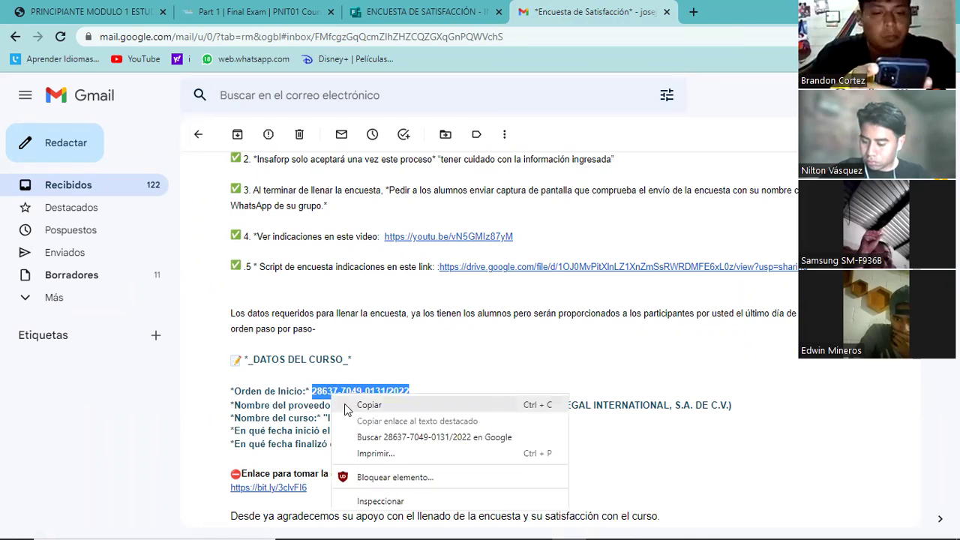
{"action": "left_click", "coordinate": [424, 9]}
{"action": "left_click", "coordinate": [378, 309]}
{"action": "key", "text": "BackSpace"}
{"action": "key", "text": "BackSpace"}
{"action": "key", "text": "BackSpace"}
{"action": "key", "text": "BackSpace"}
{"action": "key", "text": "BackSpace"}
{"action": "key", "text": "BackSpace"}
{"action": "key", "text": "BackSpace"}
{"action": "key", "text": "BackSpace"}
{"action": "key", "text": "BackSpace"}
{"action": "key", "text": "BackSpace"}
{"action": "key", "text": "BackSpace"}
{"action": "key", "text": "BackSpace"}
{"action": "key", "text": "BackSpace"}
{"action": "key", "text": "BackSpace"}
{"action": "key", "text": "BackSpace"}
{"action": "key", "text": "BackSpace"}
{"action": "key", "text": "BackSpace"}
{"action": "key", "text": "BackSpace"}
{"action": "key", "text": "BackSpace"}
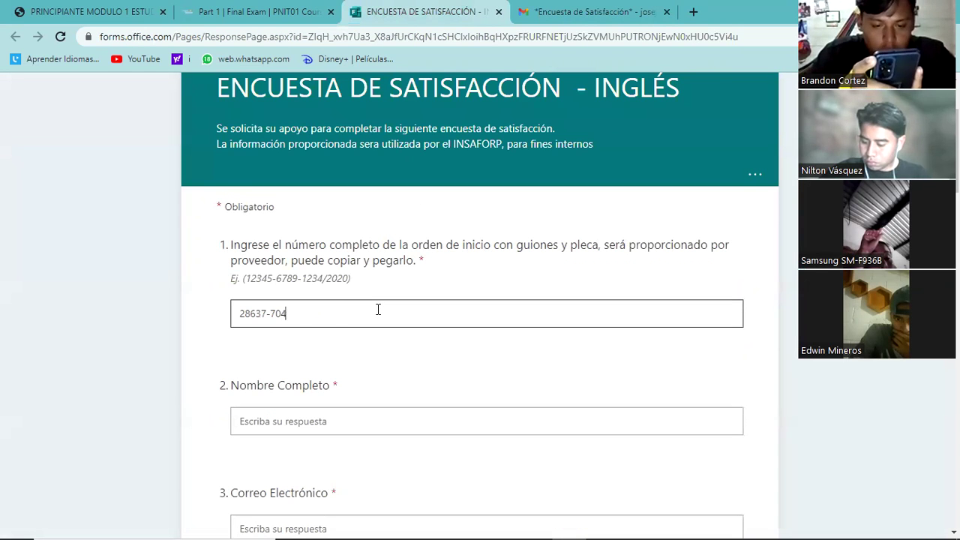
{"action": "right_click", "coordinate": [378, 310]}
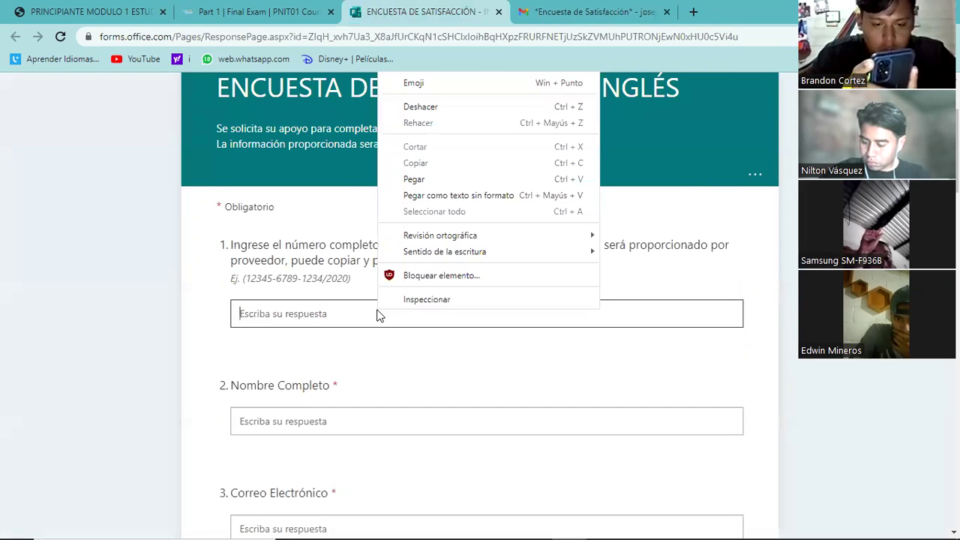
{"action": "left_click", "coordinate": [424, 177]}
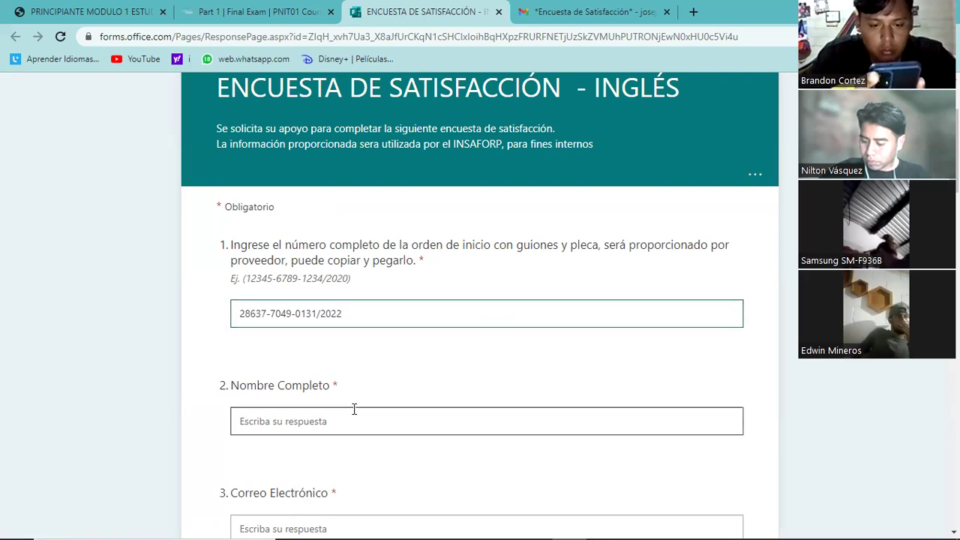
- Review survey questions 2 to 8, from full name to Empresa donde trabaja, without answering them
{"action": "scroll", "coordinate": [354, 409], "scroll_direction": "down", "scroll_amount": 2}
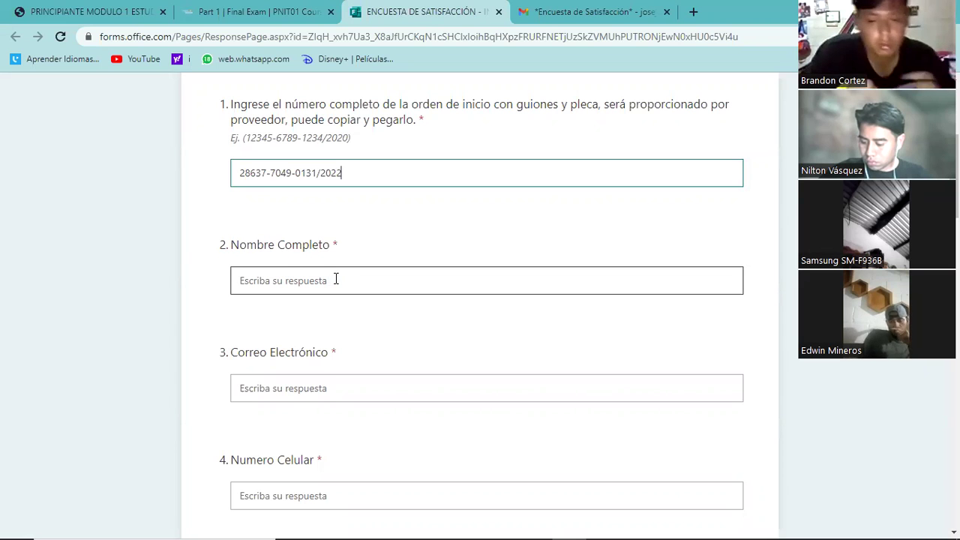
{"action": "scroll", "coordinate": [335, 278], "scroll_direction": "down", "scroll_amount": 2}
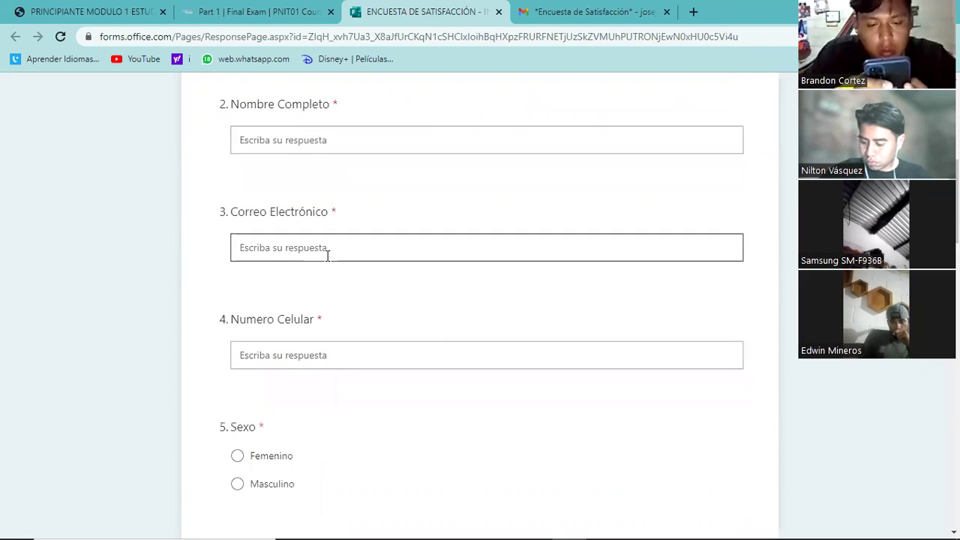
{"action": "scroll", "coordinate": [328, 258], "scroll_direction": "down", "scroll_amount": 3}
{"action": "scroll", "coordinate": [328, 262], "scroll_direction": "down", "scroll_amount": 2}
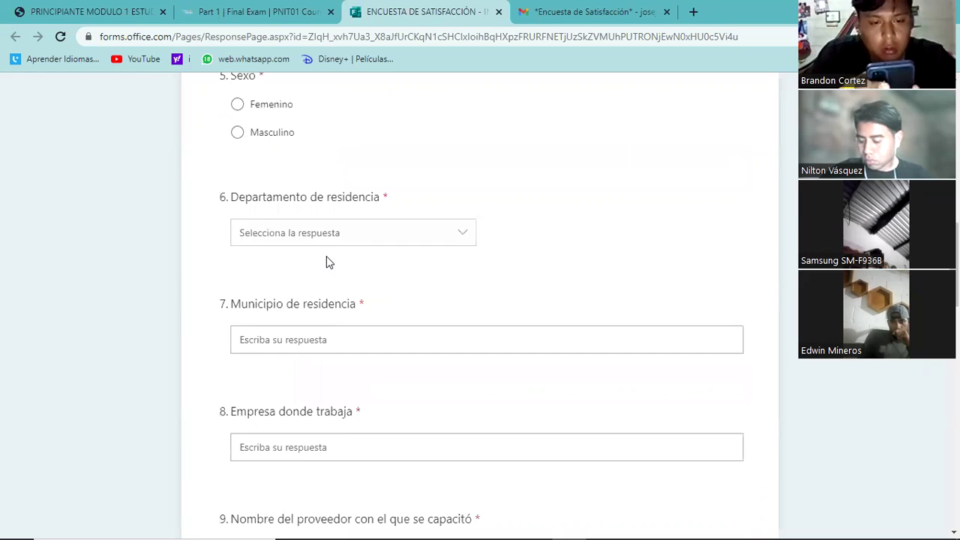
{"action": "scroll", "coordinate": [326, 259], "scroll_direction": "down", "scroll_amount": 2}
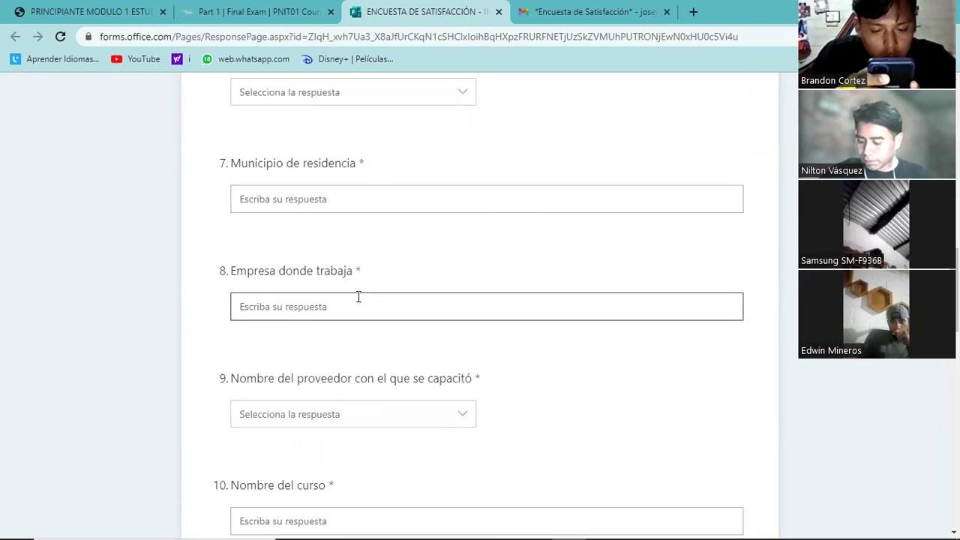
{"action": "scroll", "coordinate": [341, 276], "scroll_direction": "up", "scroll_amount": 2}
{"action": "scroll", "coordinate": [347, 308], "scroll_direction": "down", "scroll_amount": 2}
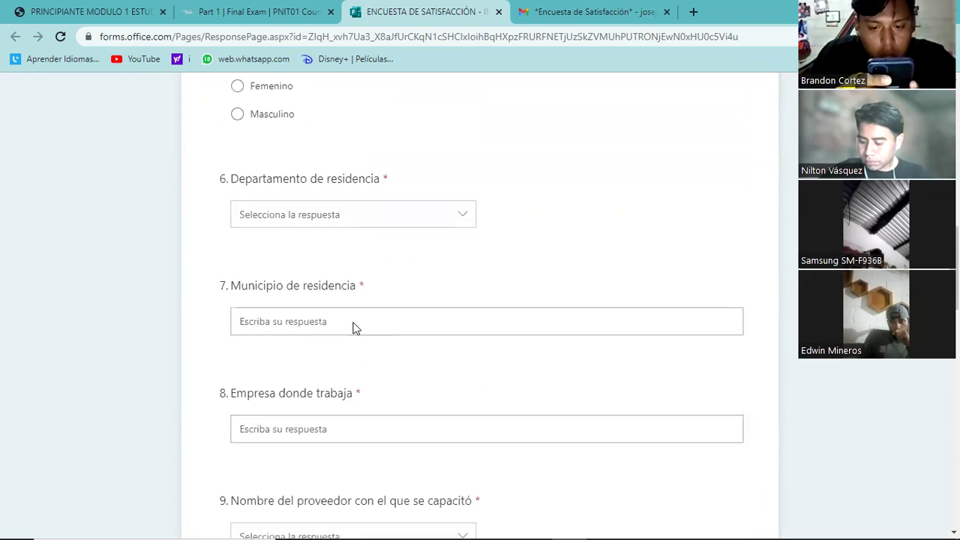
{"action": "left_click", "coordinate": [353, 314]}
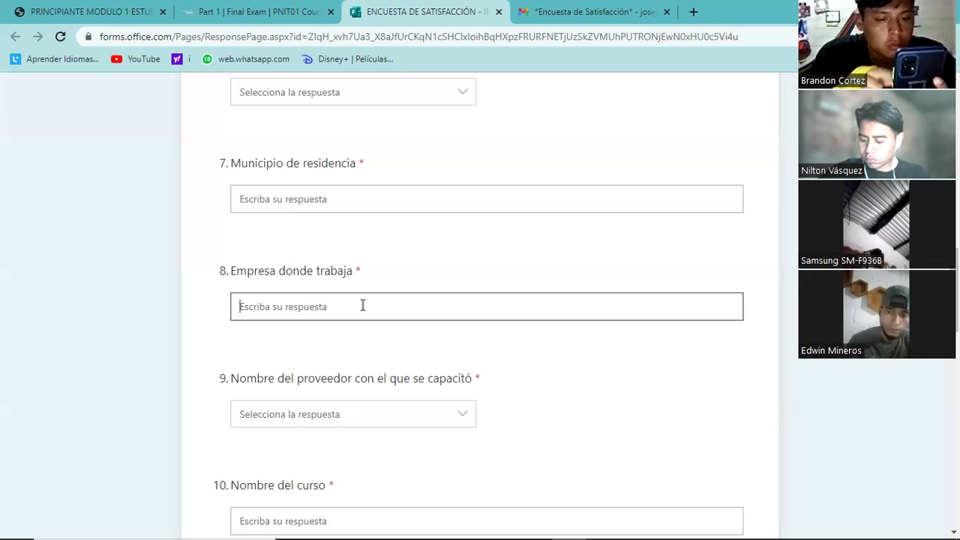
- Answer question 9, the training provider's name, with INGLES CORPORATIVO (REGAL INTERNATIONAL, S.A. DE C.V.)
{"action": "left_click", "coordinate": [465, 418]}
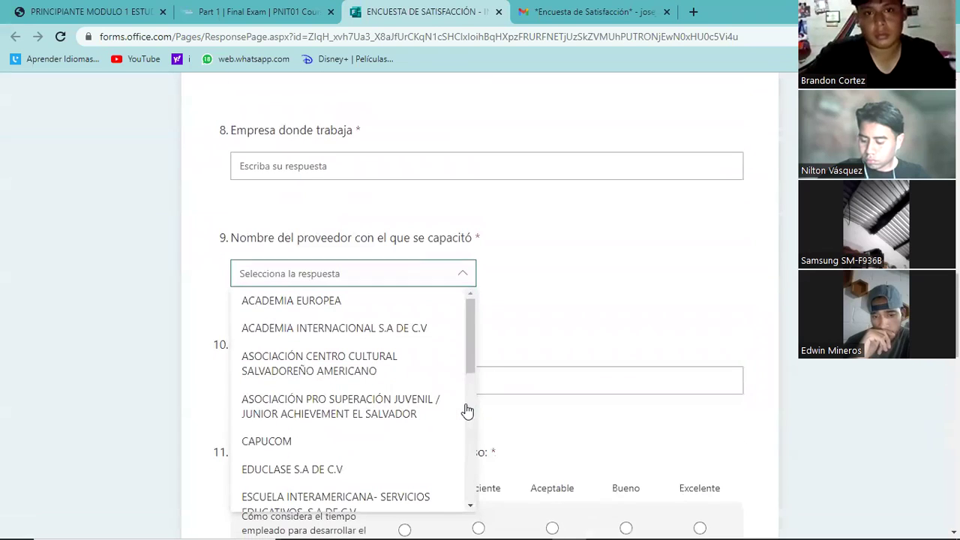
{"action": "scroll", "coordinate": [419, 372], "scroll_direction": "down", "scroll_amount": 3}
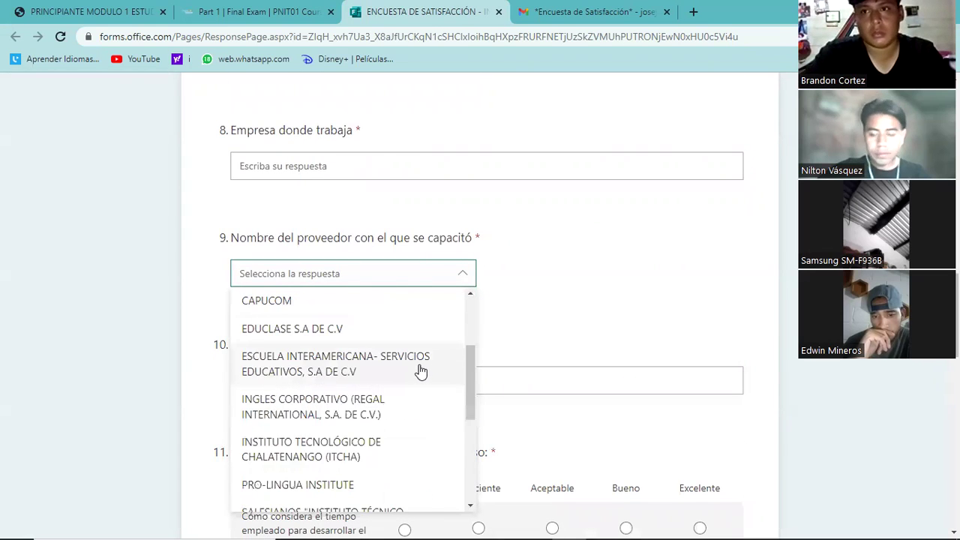
{"action": "scroll", "coordinate": [421, 372], "scroll_direction": "down", "scroll_amount": 5}
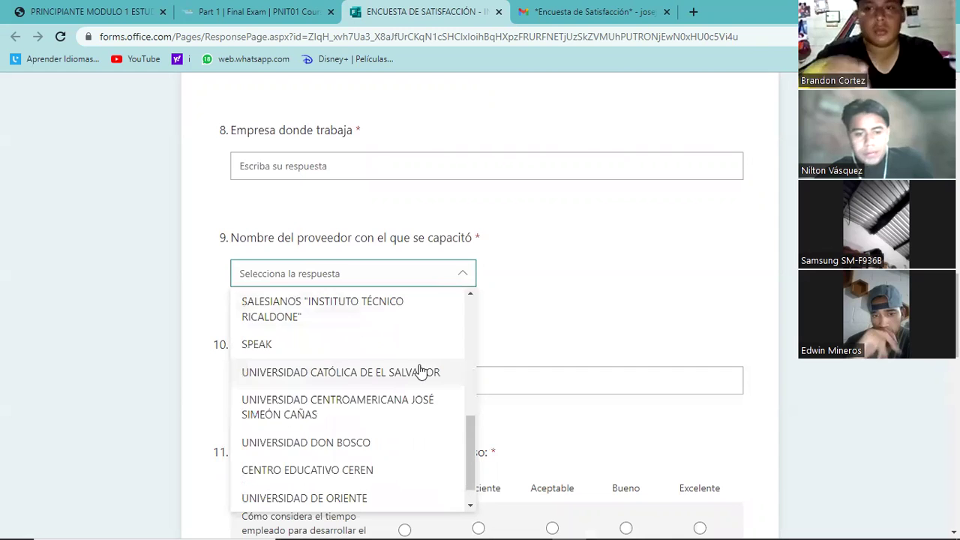
{"action": "scroll", "coordinate": [420, 371], "scroll_direction": "up", "scroll_amount": 2}
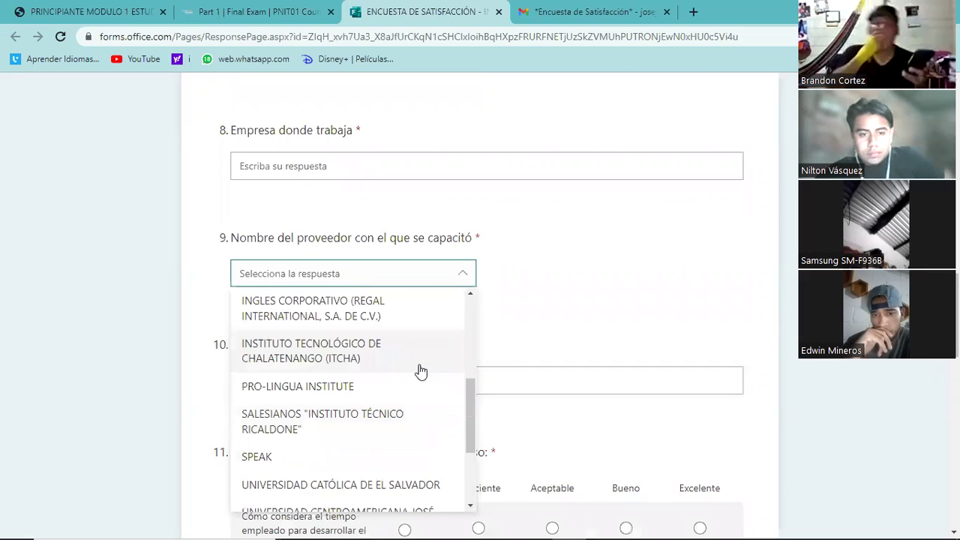
{"action": "left_click", "coordinate": [370, 321]}
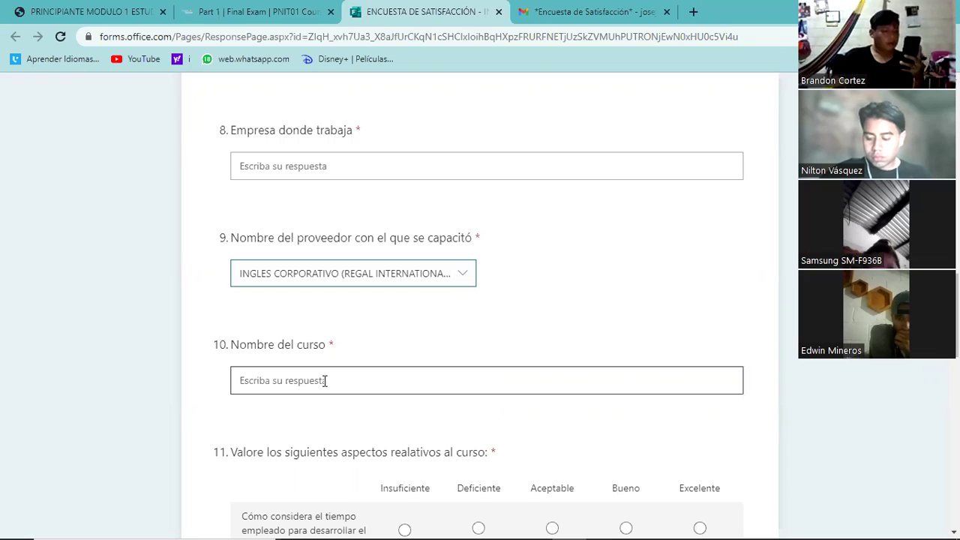
- Compare question 10, Nombre del curso, with the course data in the Gmail survey e-mail, highlighting the course name there
{"action": "scroll", "coordinate": [325, 381], "scroll_direction": "down", "scroll_amount": 2}
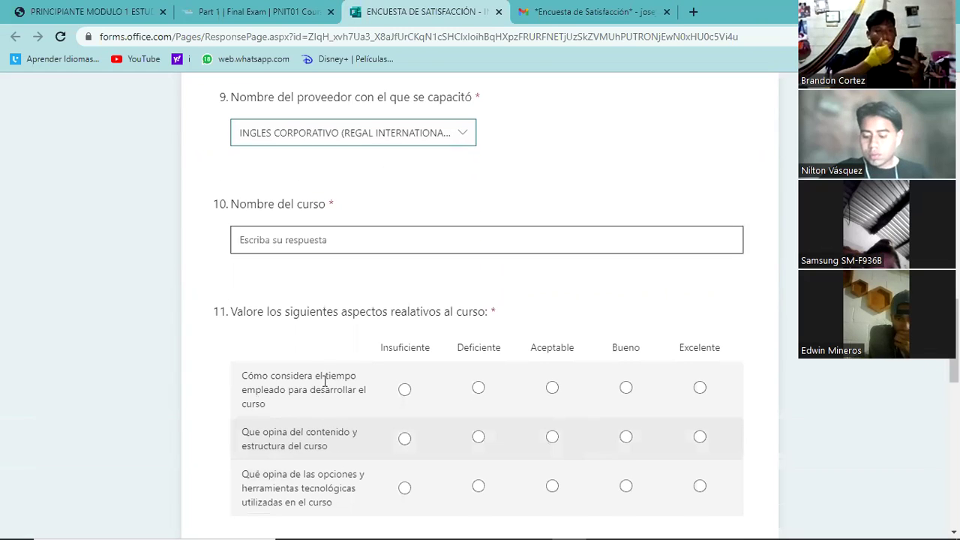
{"action": "left_click", "coordinate": [336, 241]}
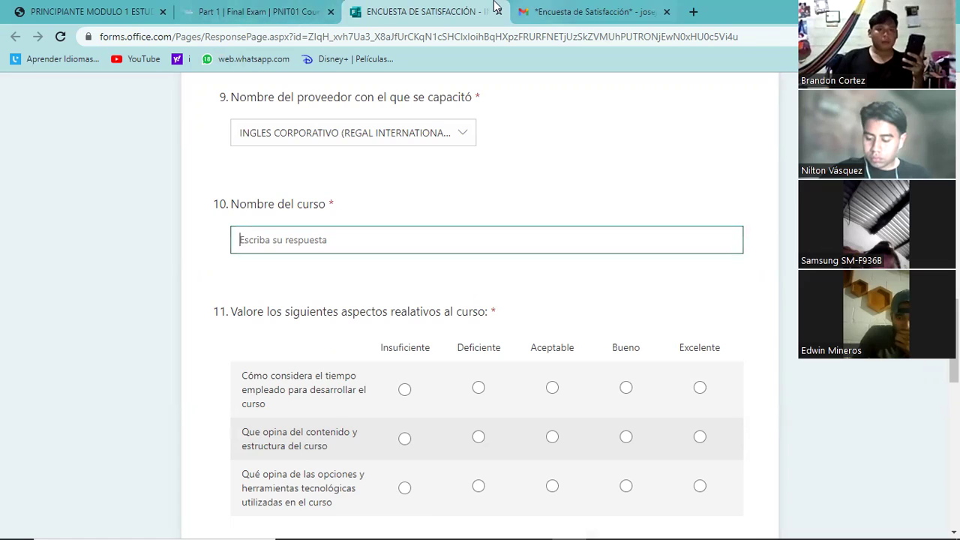
{"action": "left_click", "coordinate": [559, 11]}
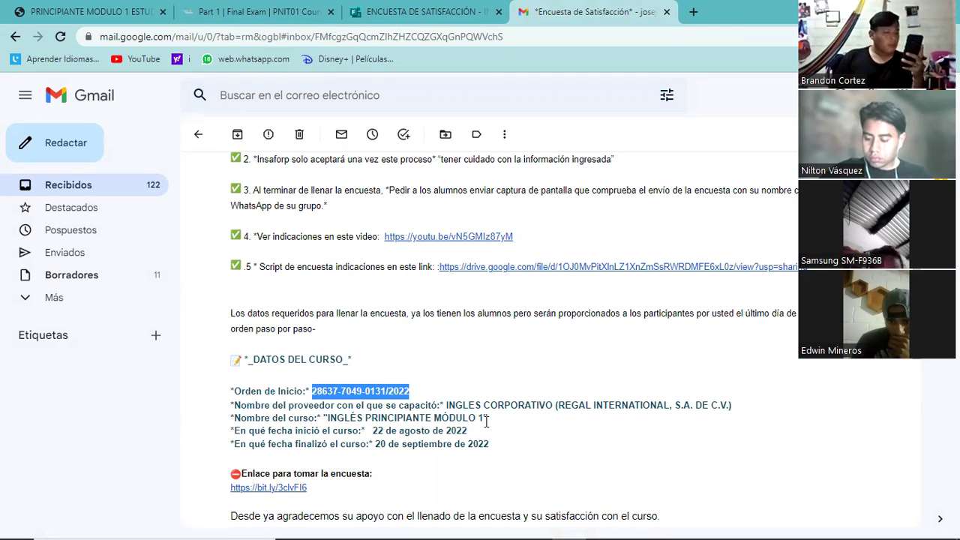
{"action": "left_click", "coordinate": [472, 9]}
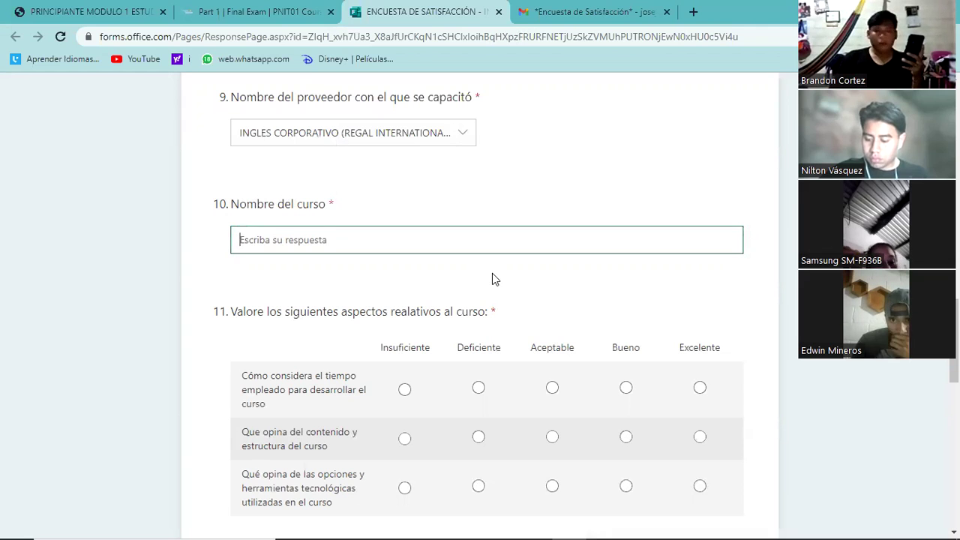
{"action": "scroll", "coordinate": [492, 275], "scroll_direction": "down", "scroll_amount": 2}
{"action": "scroll", "coordinate": [492, 276], "scroll_direction": "up", "scroll_amount": 2}
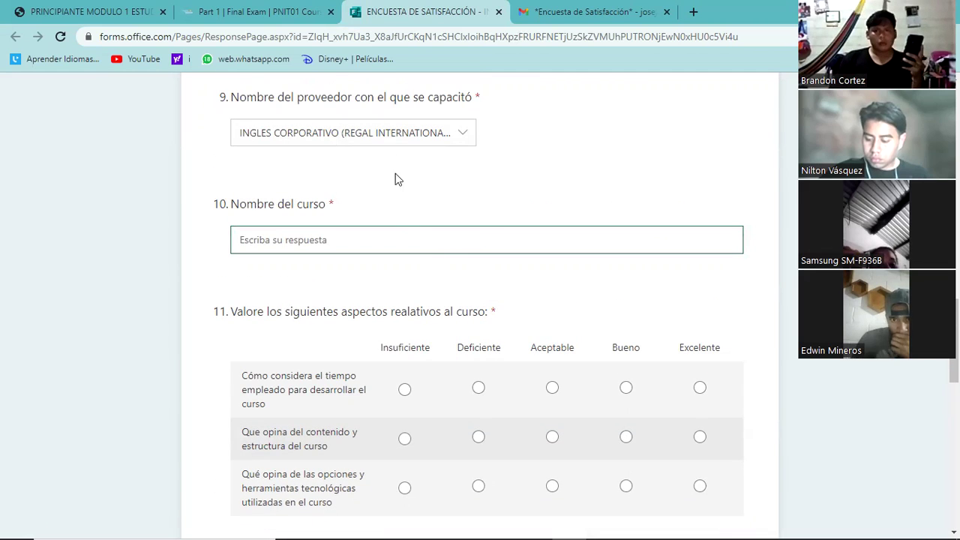
{"action": "left_click", "coordinate": [553, 9]}
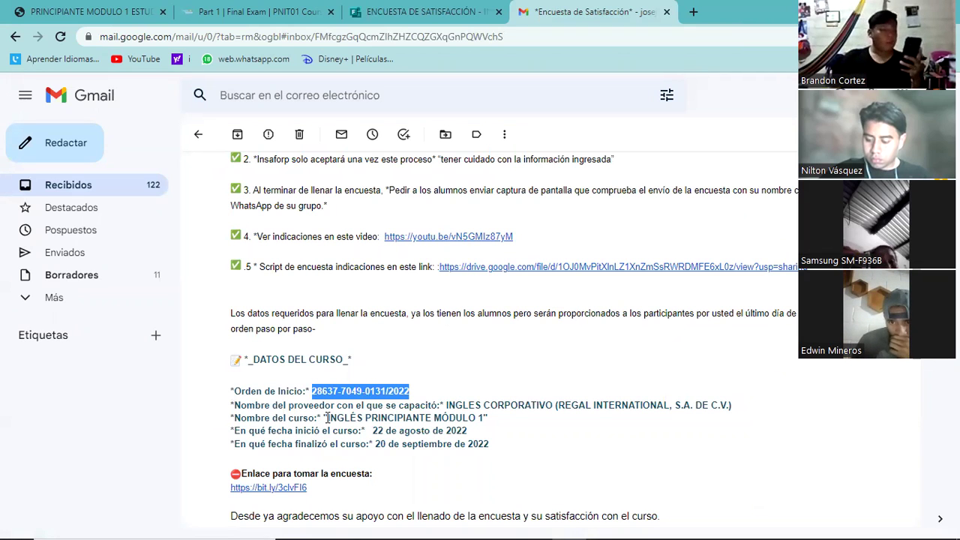
{"action": "left_click_drag", "start_coordinate": [328, 418], "coordinate": [485, 418]}
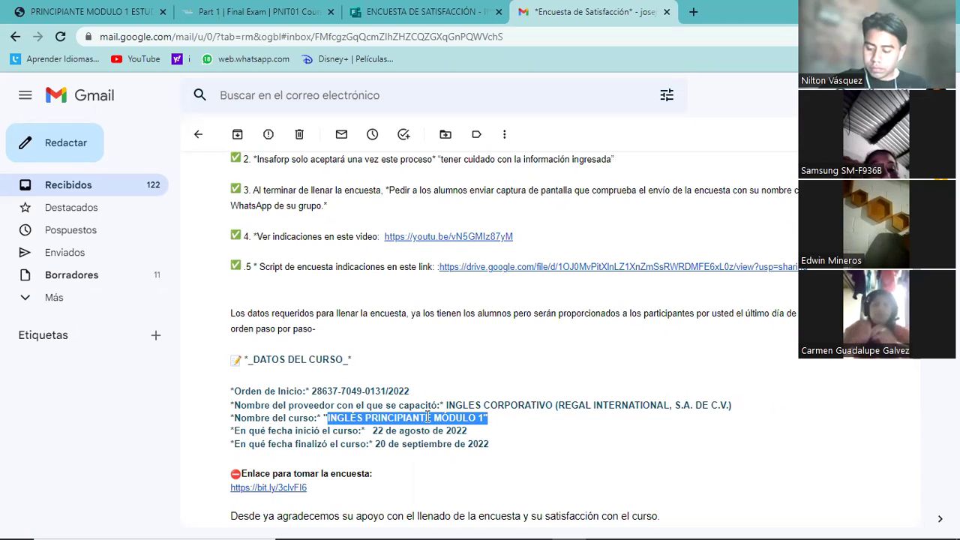
{"action": "left_click", "coordinate": [487, 419]}
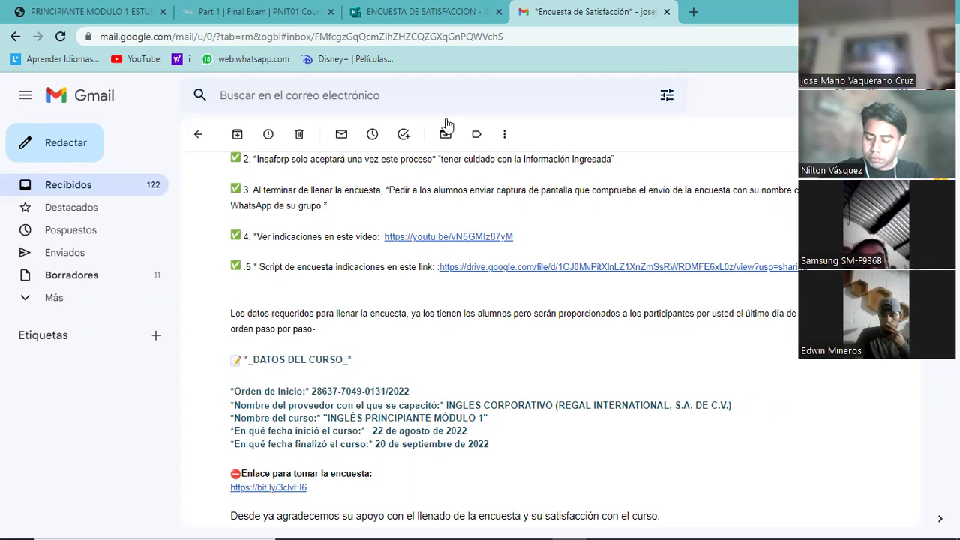
{"action": "left_click", "coordinate": [503, 11]}
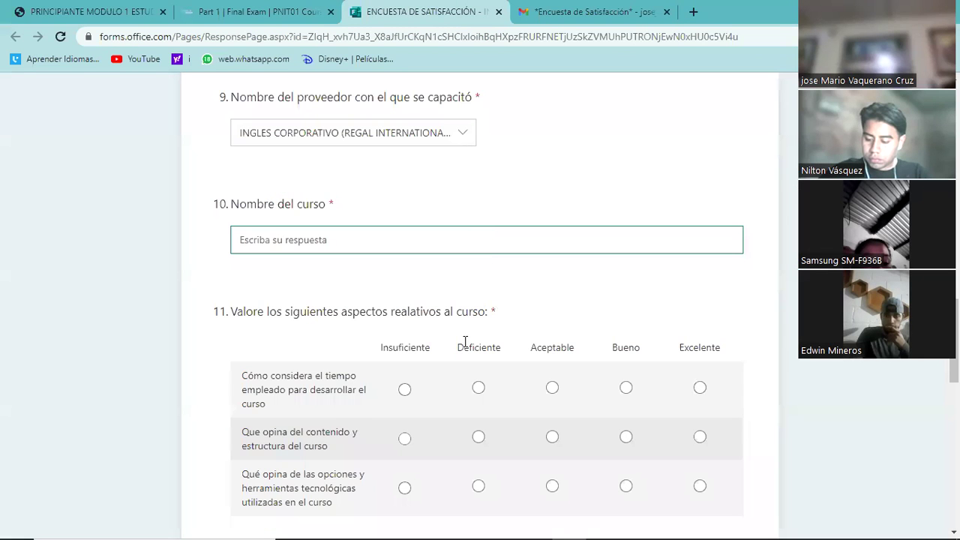
- Rate all three course aspects in question 11 (time, content and structure, technological tools) as Excelente
{"action": "scroll", "coordinate": [464, 343], "scroll_direction": "down", "scroll_amount": 2}
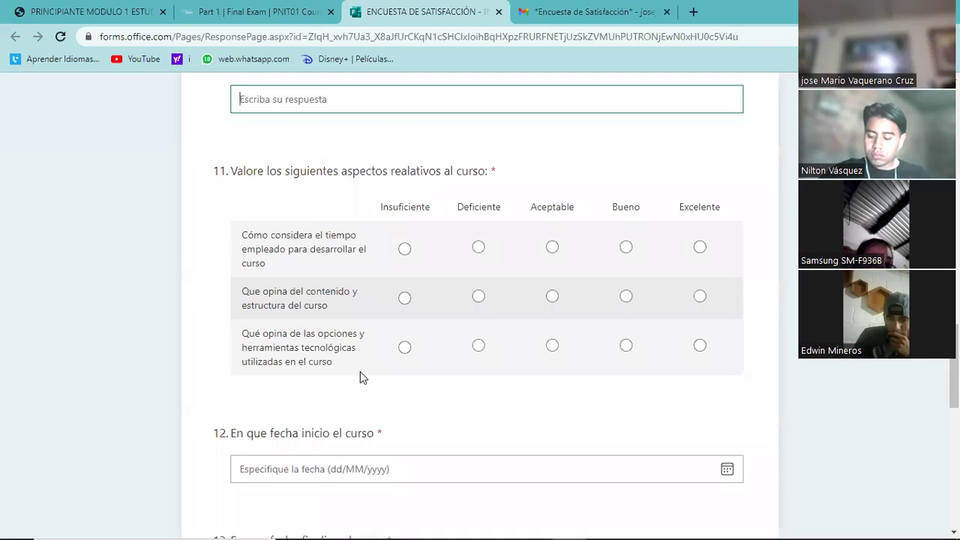
{"action": "left_click", "coordinate": [702, 248]}
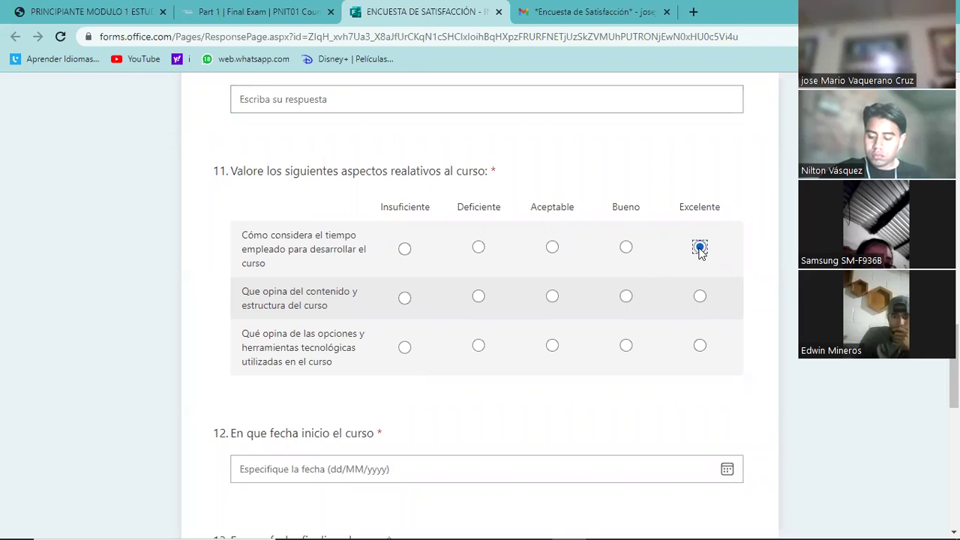
{"action": "left_click", "coordinate": [699, 298]}
{"action": "left_click", "coordinate": [699, 347]}
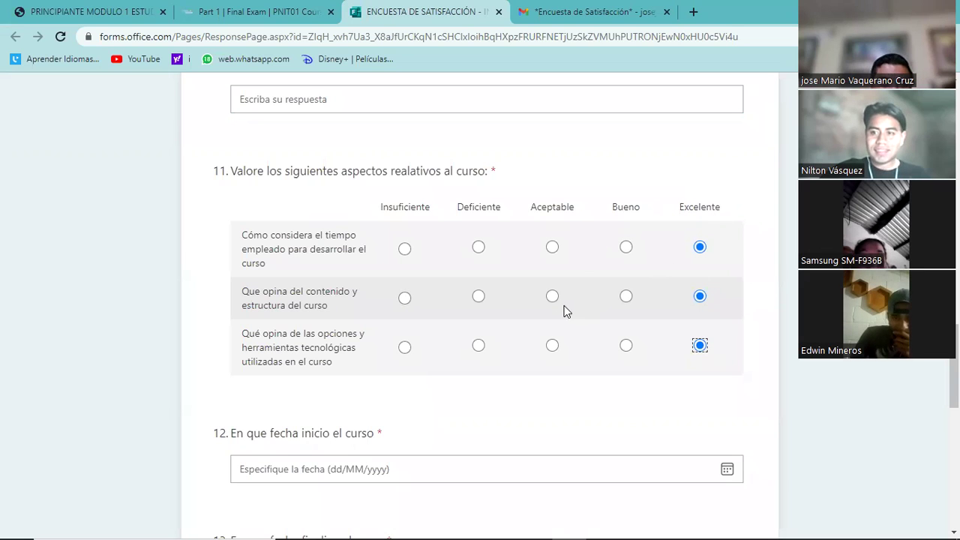
{"action": "scroll", "coordinate": [567, 311], "scroll_direction": "down", "scroll_amount": 2}
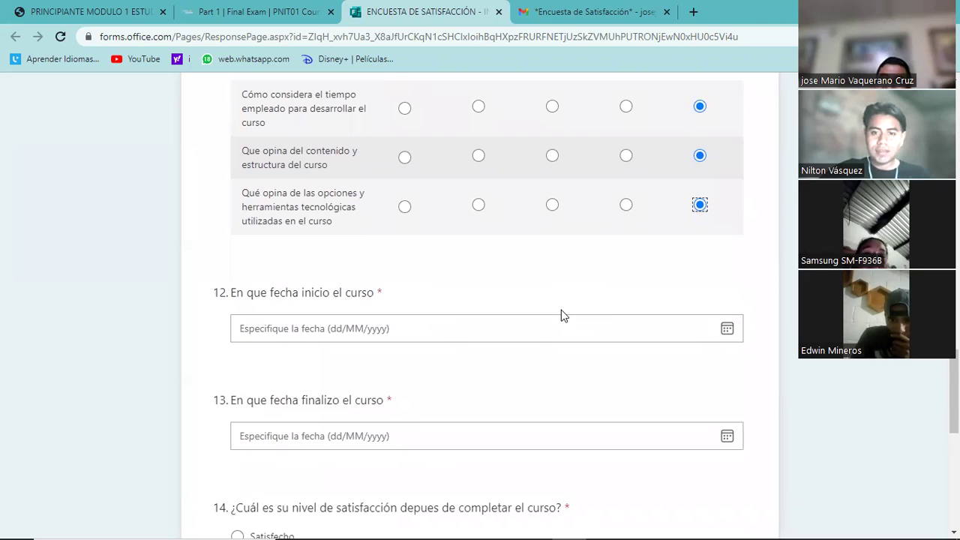
{"action": "scroll", "coordinate": [565, 315], "scroll_direction": "up", "scroll_amount": 2}
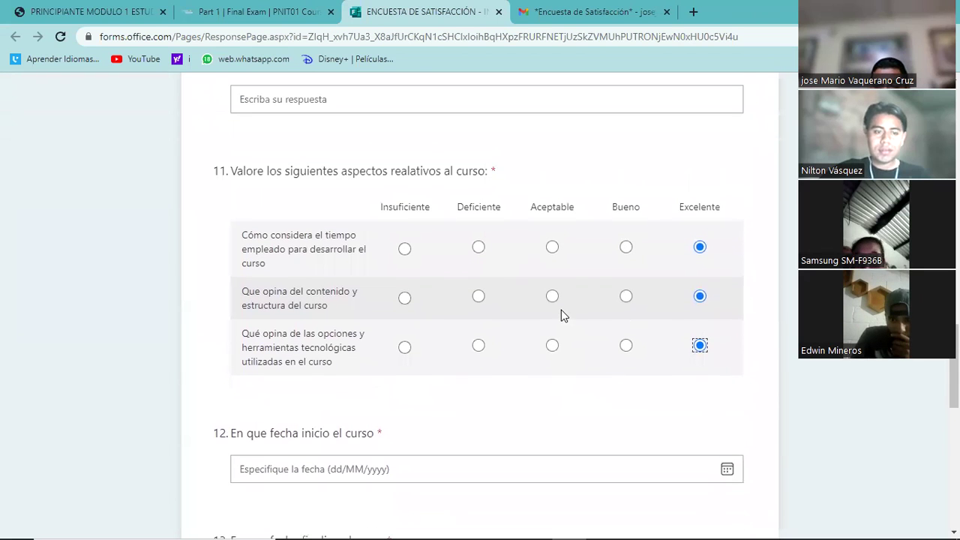
{"action": "scroll", "coordinate": [564, 315], "scroll_direction": "up", "scroll_amount": 2}
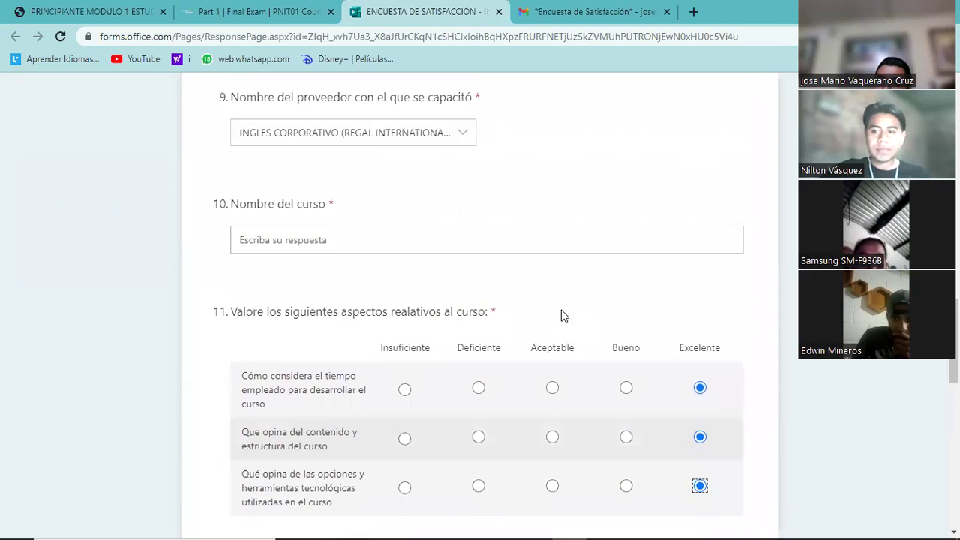
{"action": "left_click", "coordinate": [343, 247]}
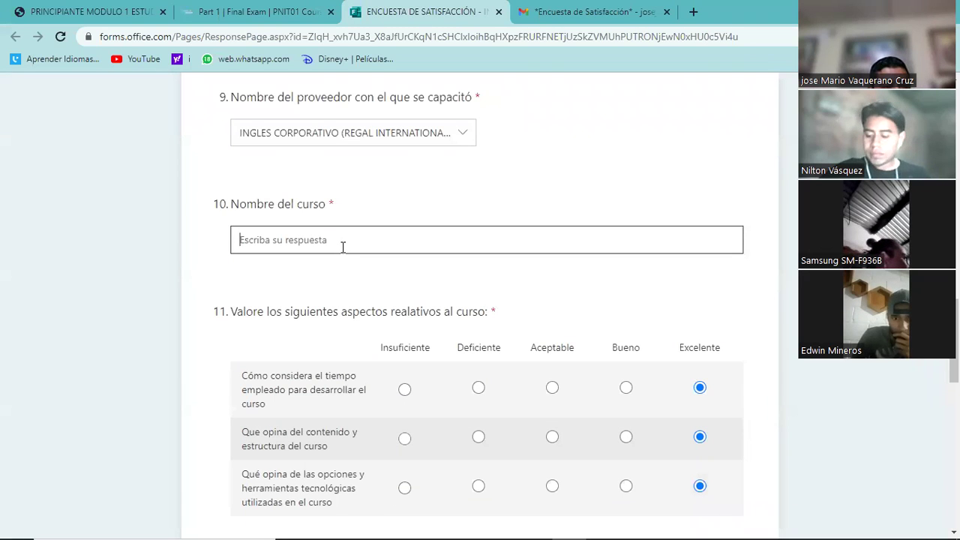
{"action": "type", "text": "IN"}
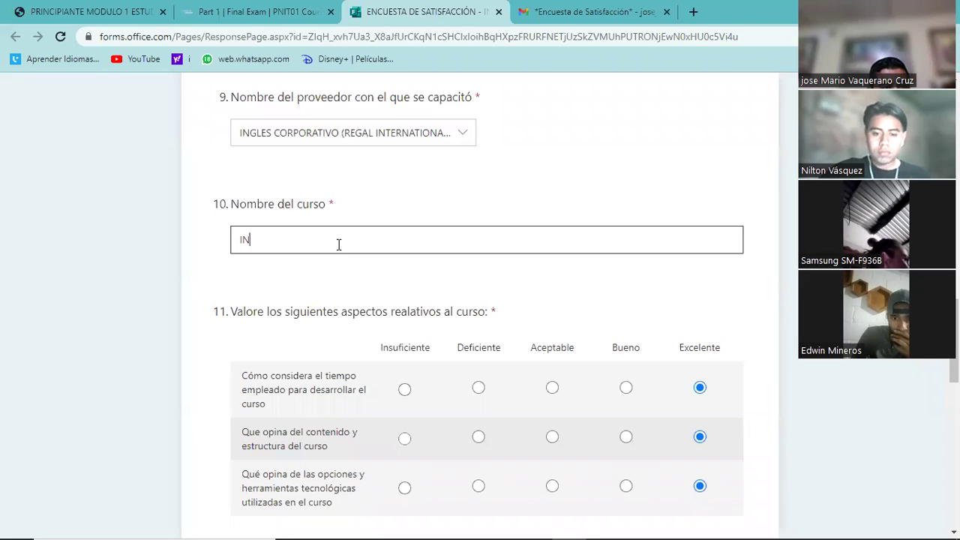
{"action": "key", "text": "BackSpace"}
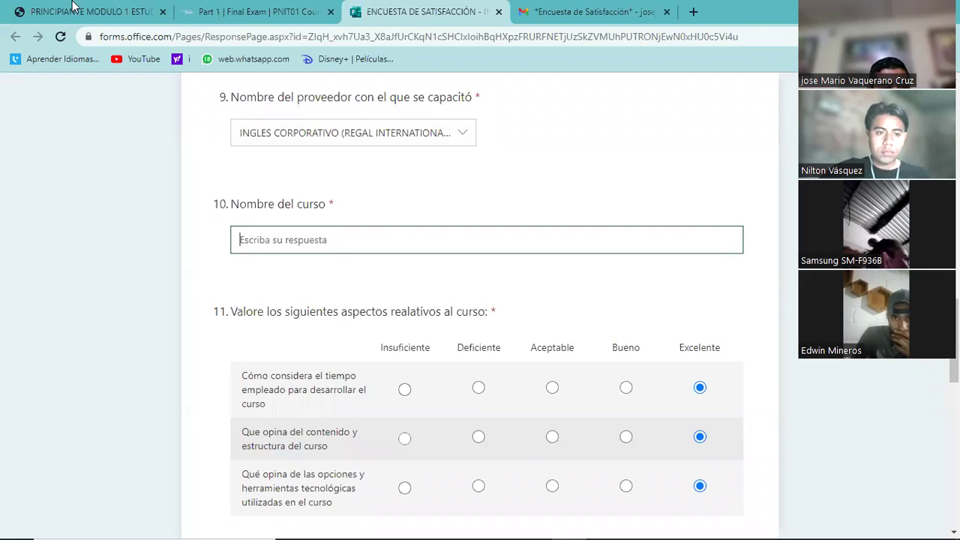
- Copy the course name, INGLÉS PRINCIPIANTE MÓDULO, from the course data in the Gmail survey e-mail
{"action": "left_click", "coordinate": [543, 10]}
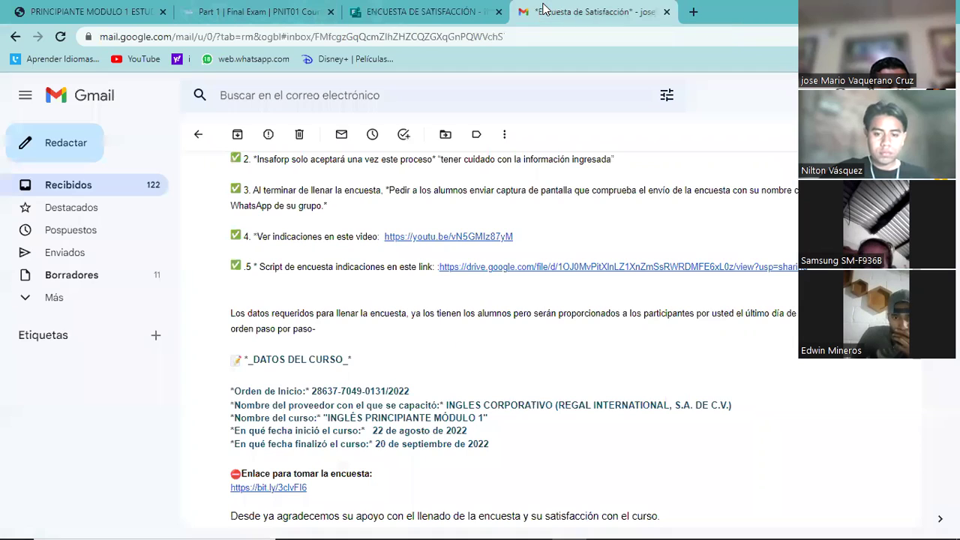
{"action": "left_click_drag", "start_coordinate": [326, 420], "coordinate": [486, 421]}
{"action": "left_click", "coordinate": [477, 421]}
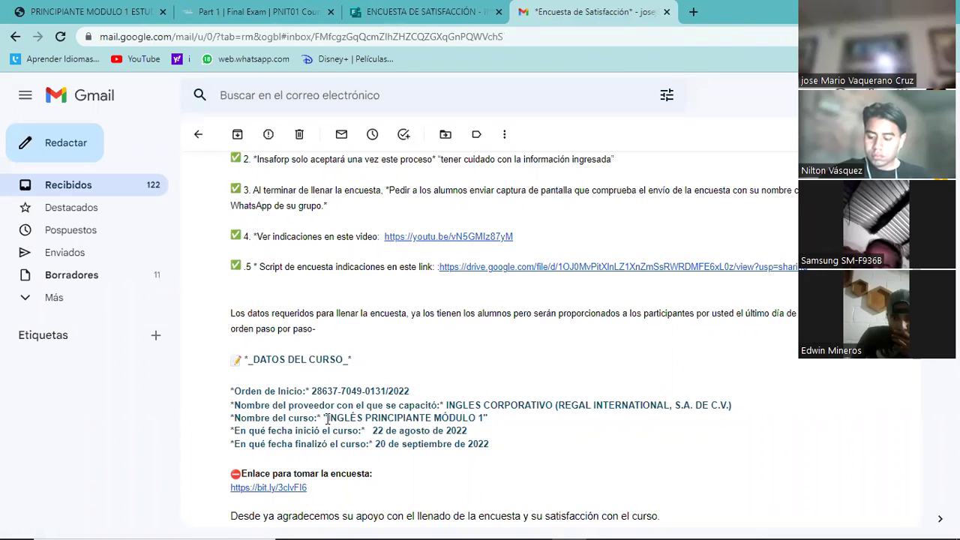
{"action": "left_click_drag", "start_coordinate": [328, 420], "coordinate": [480, 420]}
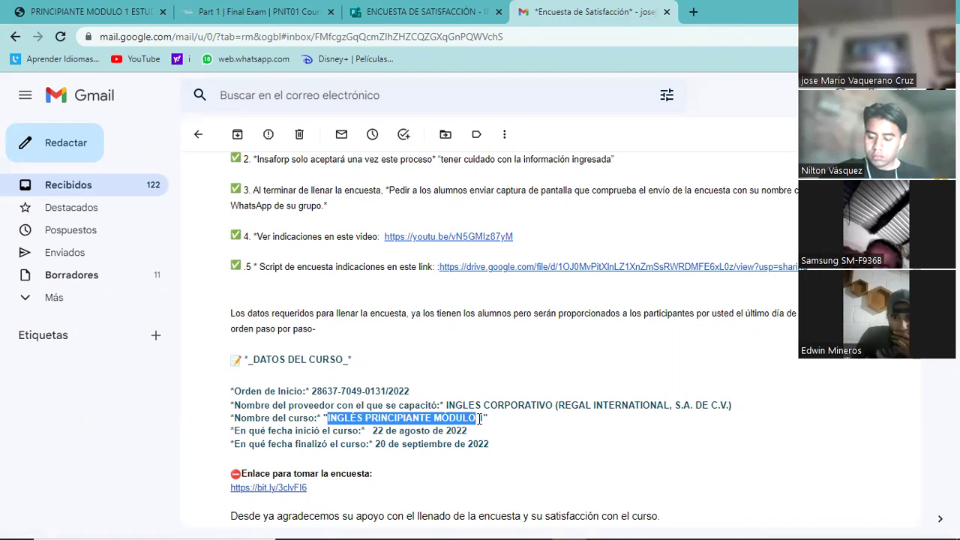
{"action": "left_click", "coordinate": [480, 420]}
{"action": "left_click_drag", "start_coordinate": [481, 420], "coordinate": [360, 423]}
{"action": "right_click", "coordinate": [368, 416]}
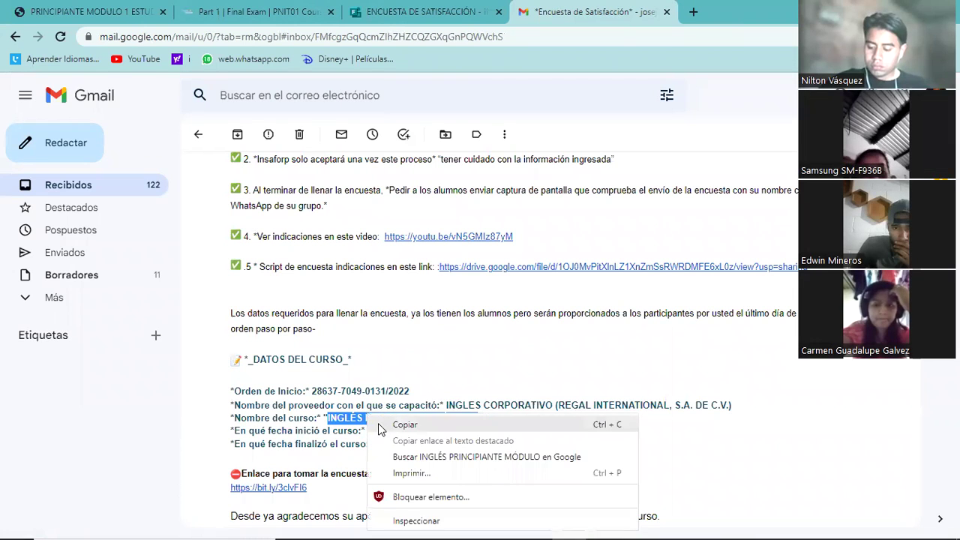
{"action": "left_click", "coordinate": [404, 424]}
- Back in the survey form, answer question 10, Nombre del curso, with INGLÉS PRINCIPIANTE MÓDULO 1
{"action": "left_click", "coordinate": [388, 12]}
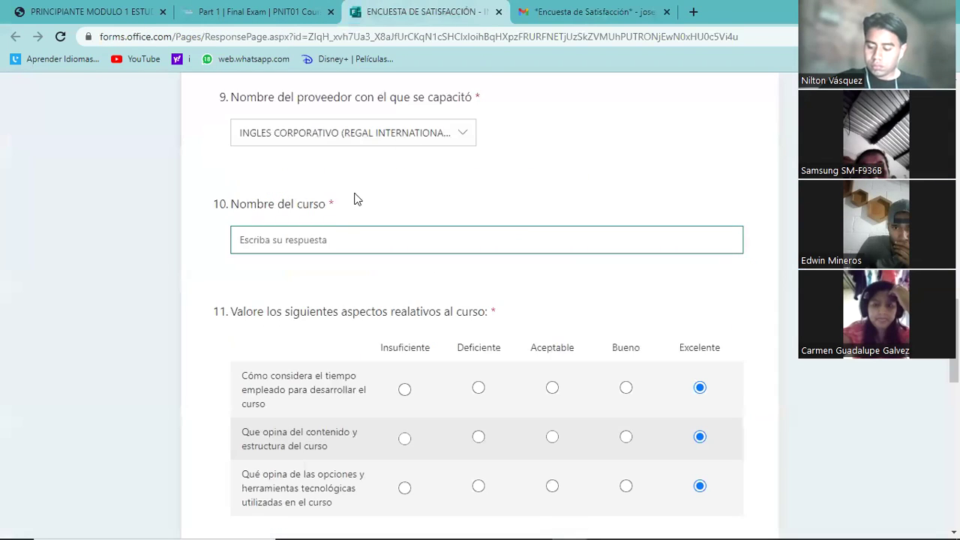
{"action": "left_click", "coordinate": [320, 232]}
{"action": "right_click", "coordinate": [315, 240]}
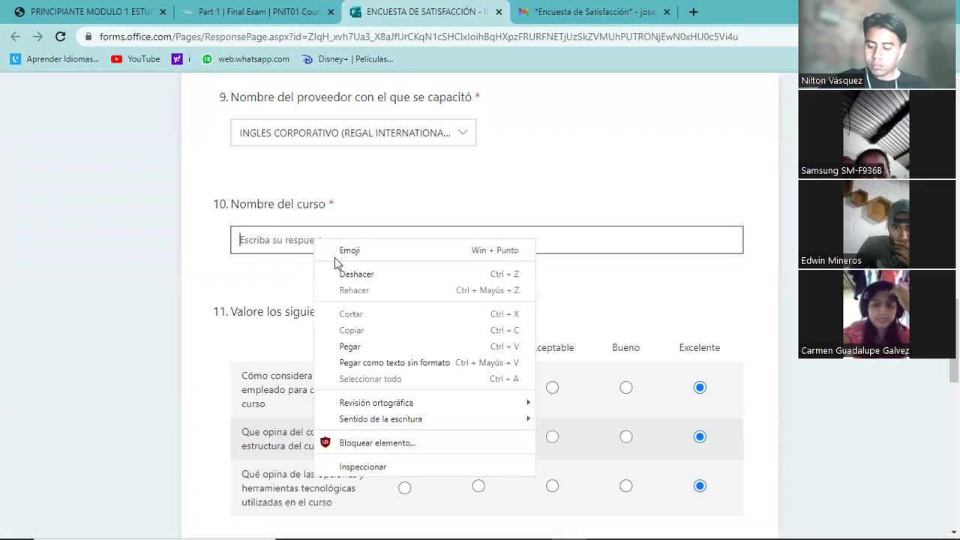
{"action": "left_click", "coordinate": [352, 346]}
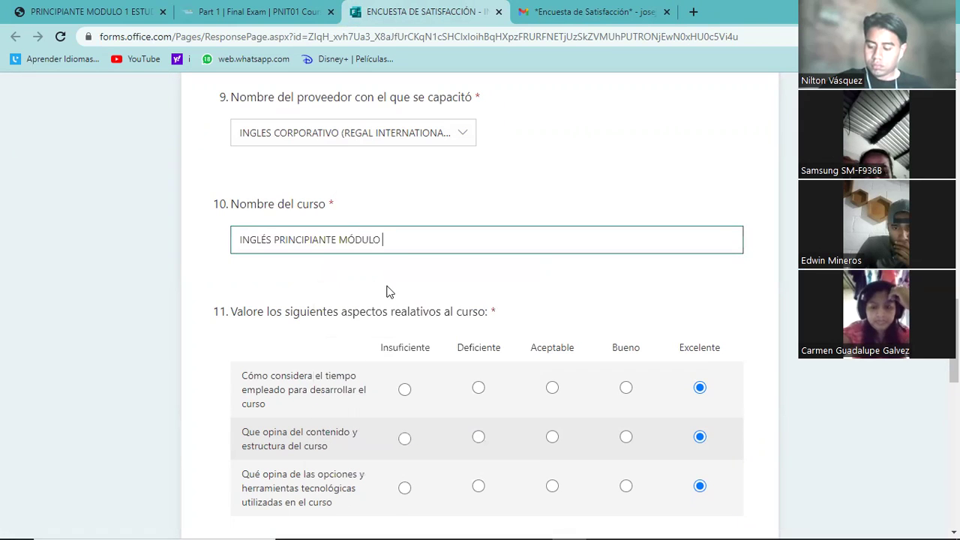
{"action": "type", "text": "1"}
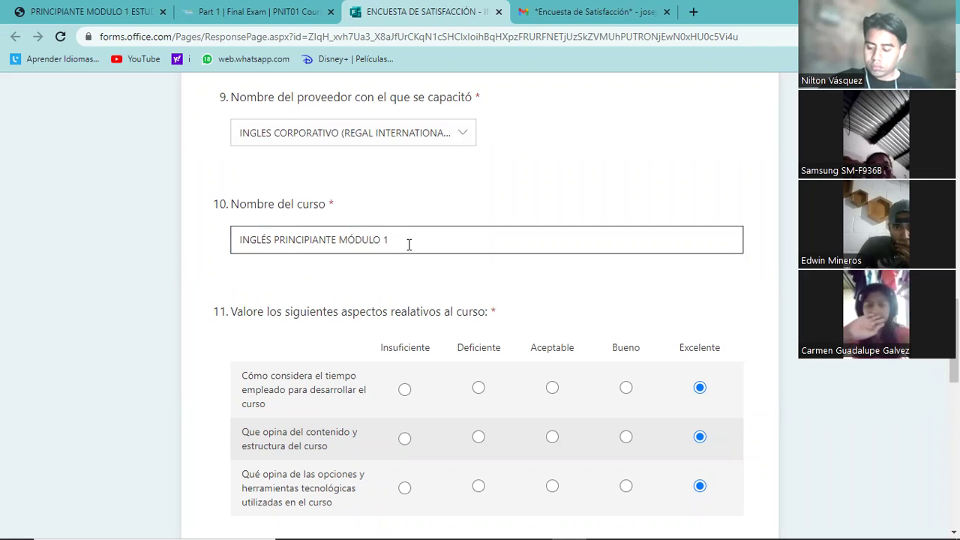
{"action": "left_click", "coordinate": [378, 86]}
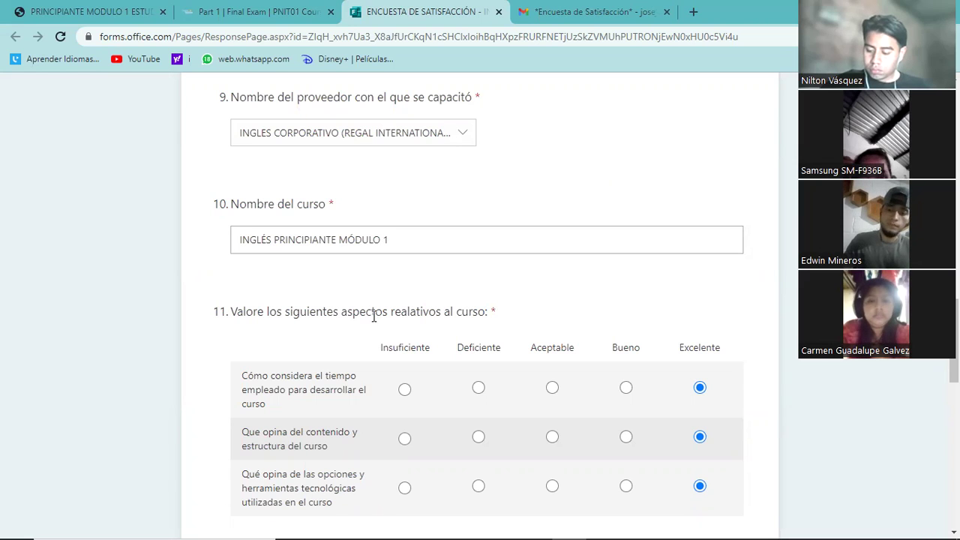
- Set the course start date in question 12 to 22/08/2022
{"action": "scroll", "coordinate": [420, 344], "scroll_direction": "down", "scroll_amount": 2}
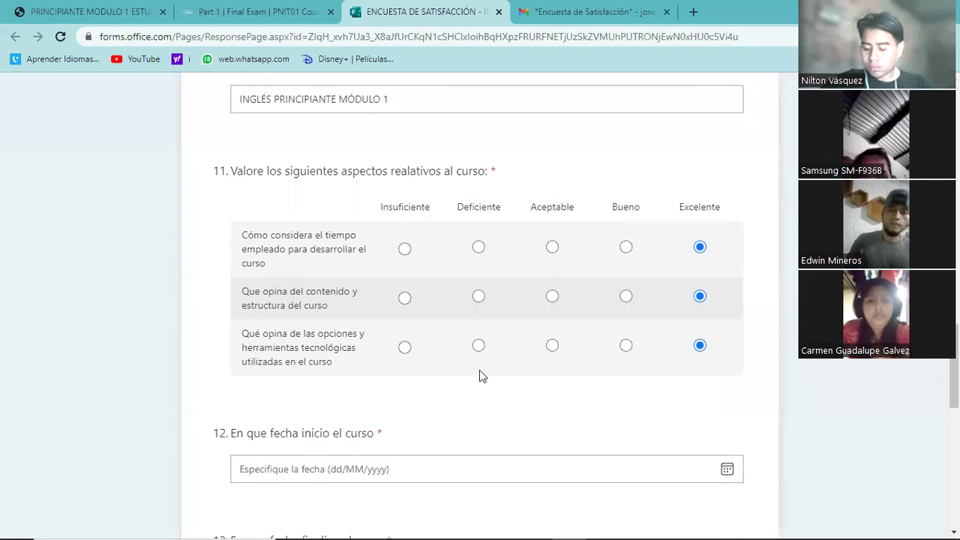
{"action": "scroll", "coordinate": [472, 380], "scroll_direction": "down", "scroll_amount": 2}
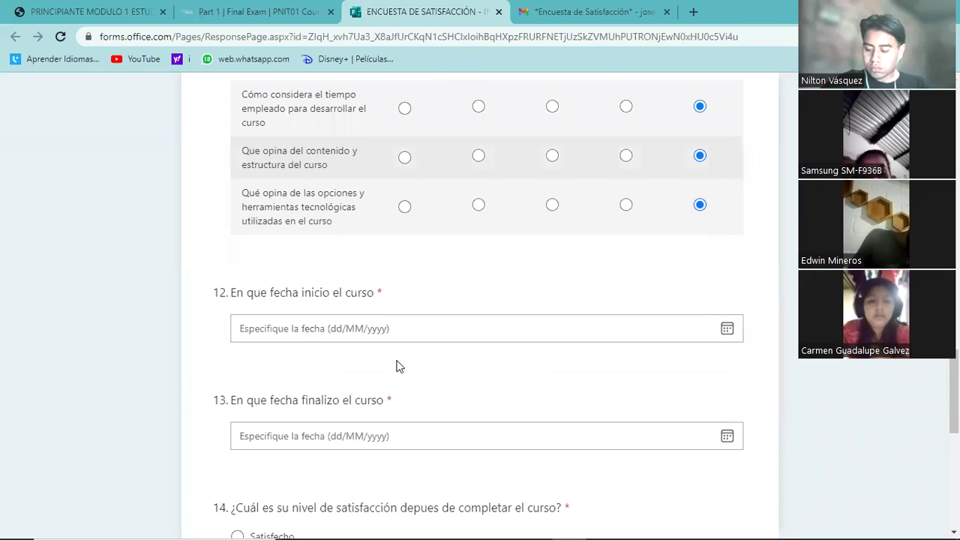
{"action": "left_click", "coordinate": [732, 335]}
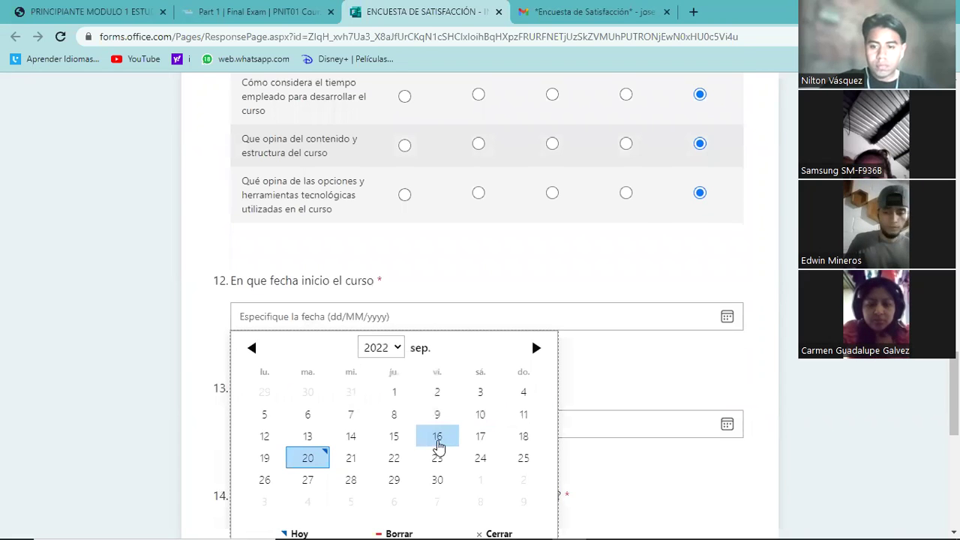
{"action": "left_click", "coordinate": [408, 460]}
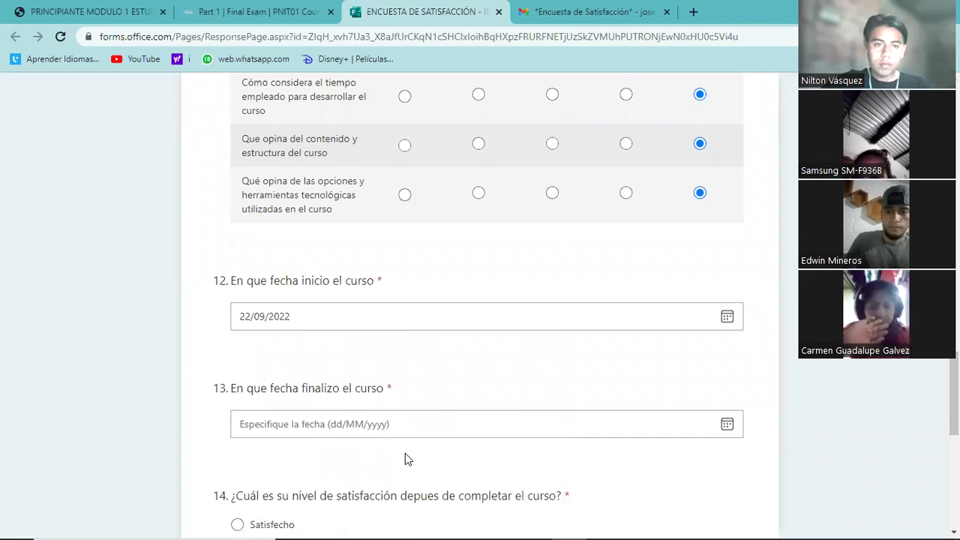
{"action": "left_click", "coordinate": [727, 323]}
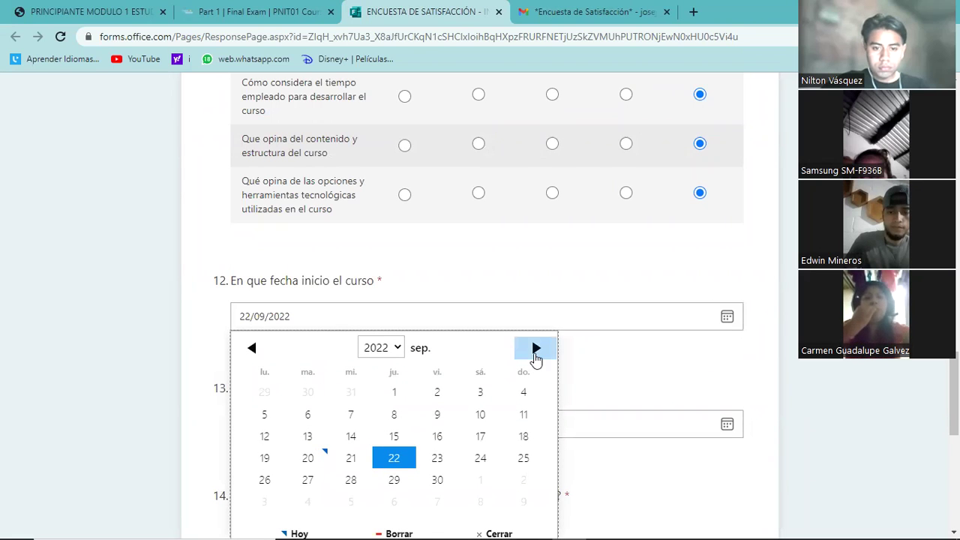
{"action": "left_click", "coordinate": [252, 349]}
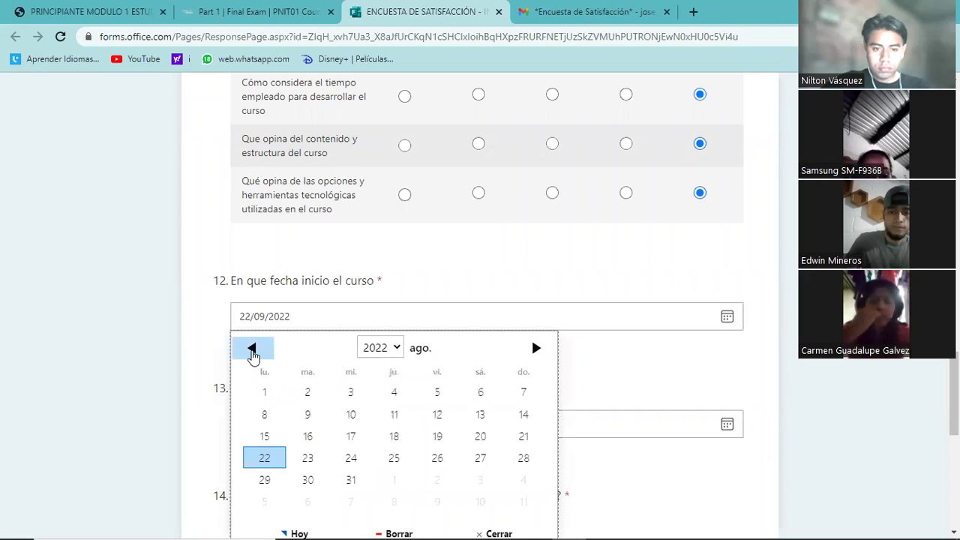
{"action": "left_click", "coordinate": [270, 459]}
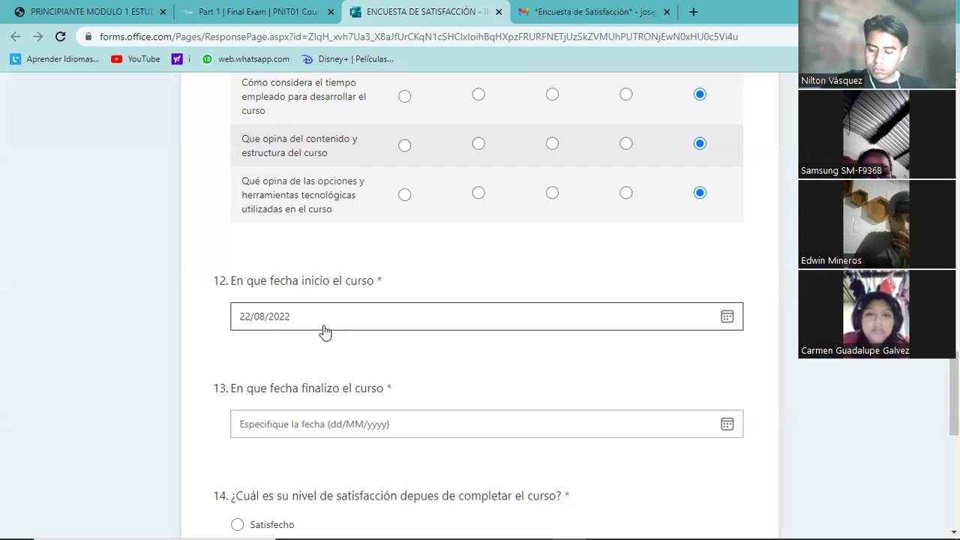
- Reselect 22/08/2022 as the start date in question 12 and set the end date in question 13 to 20/09/2022
{"action": "left_click", "coordinate": [727, 319]}
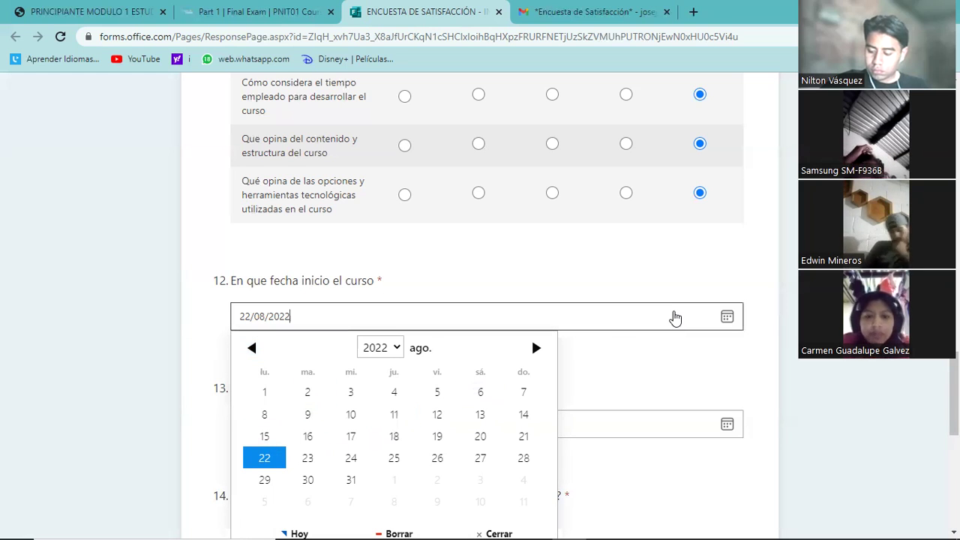
{"action": "left_click", "coordinate": [264, 458]}
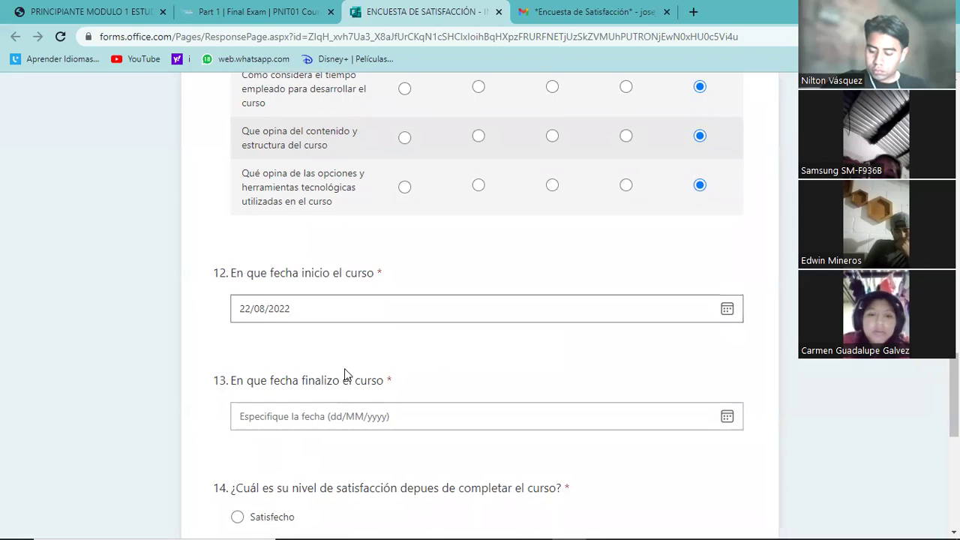
{"action": "left_click", "coordinate": [728, 418]}
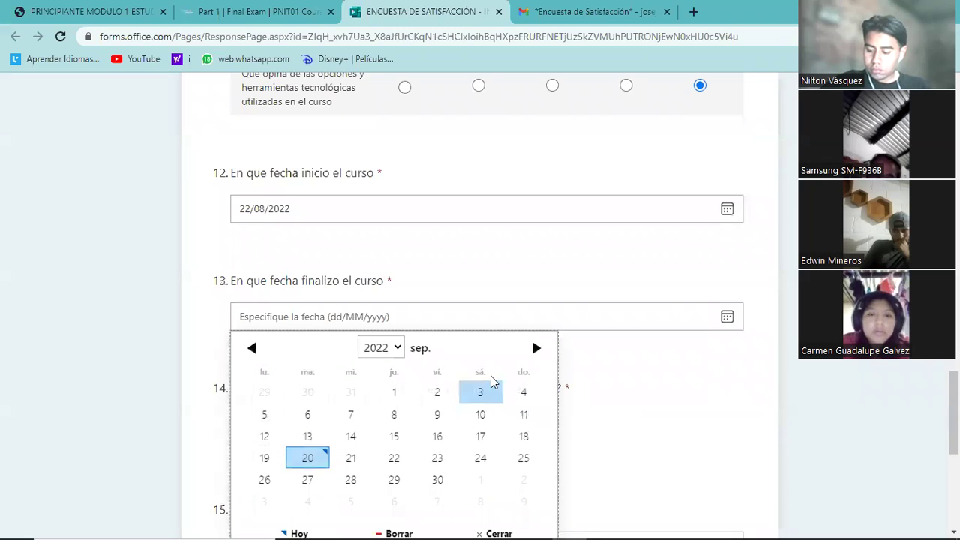
{"action": "left_click", "coordinate": [324, 459]}
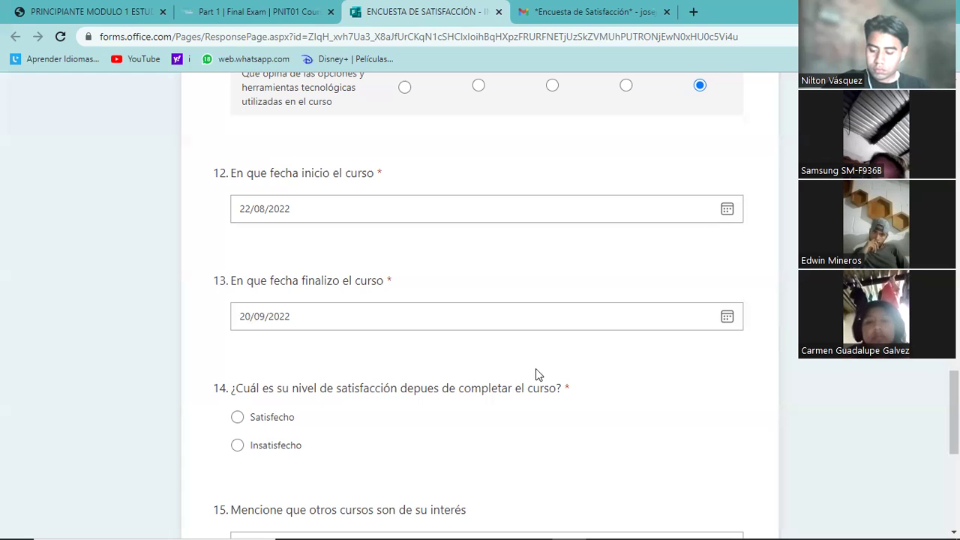
- Review questions 14 to 16, on satisfaction level, other courses of interest and Comentarios, without answering them
{"action": "scroll", "coordinate": [465, 403], "scroll_direction": "down", "scroll_amount": 1}
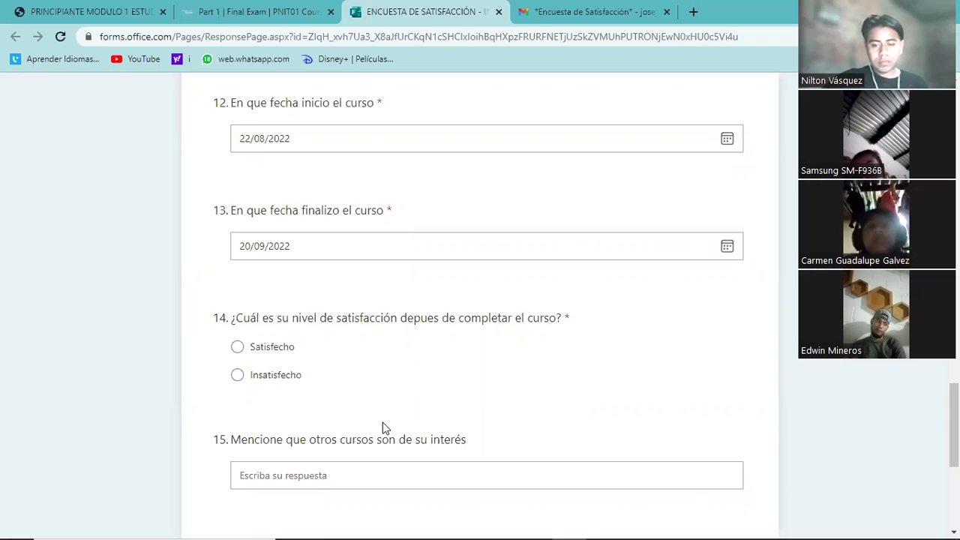
{"action": "scroll", "coordinate": [384, 432], "scroll_direction": "down", "scroll_amount": 1}
{"action": "scroll", "coordinate": [384, 431], "scroll_direction": "down", "scroll_amount": 2}
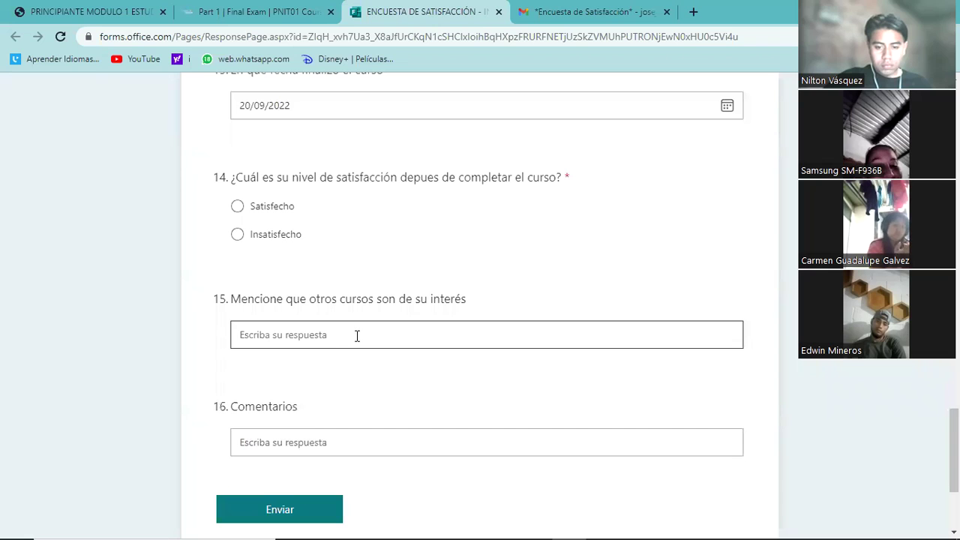
{"action": "left_click", "coordinate": [315, 442]}
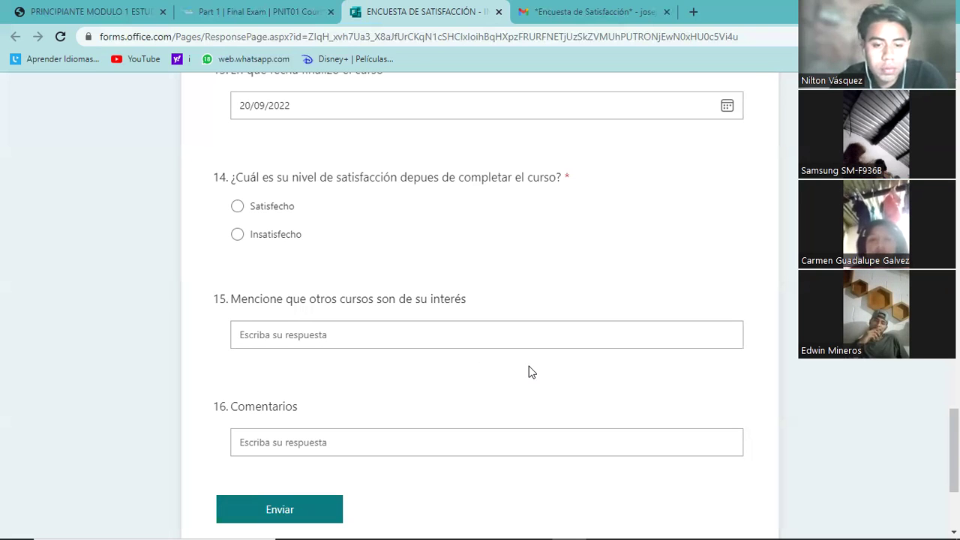
- Go back over the whole survey from the heading and question 1 down to questions 15 and 16, without submitting it
{"action": "scroll", "coordinate": [529, 372], "scroll_direction": "up", "scroll_amount": 4}
{"action": "scroll", "coordinate": [529, 372], "scroll_direction": "up", "scroll_amount": 5}
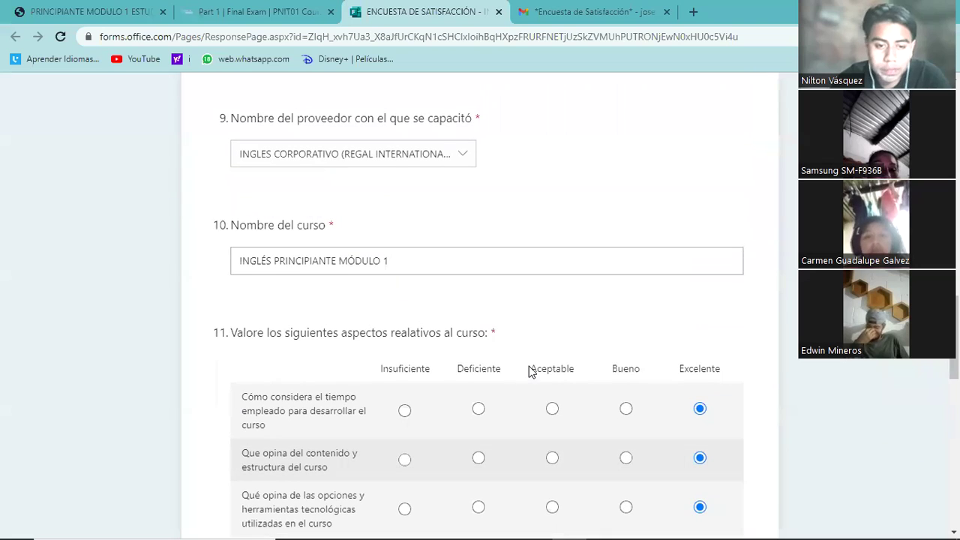
{"action": "scroll", "coordinate": [529, 373], "scroll_direction": "up", "scroll_amount": 5}
{"action": "scroll", "coordinate": [529, 372], "scroll_direction": "up", "scroll_amount": 12}
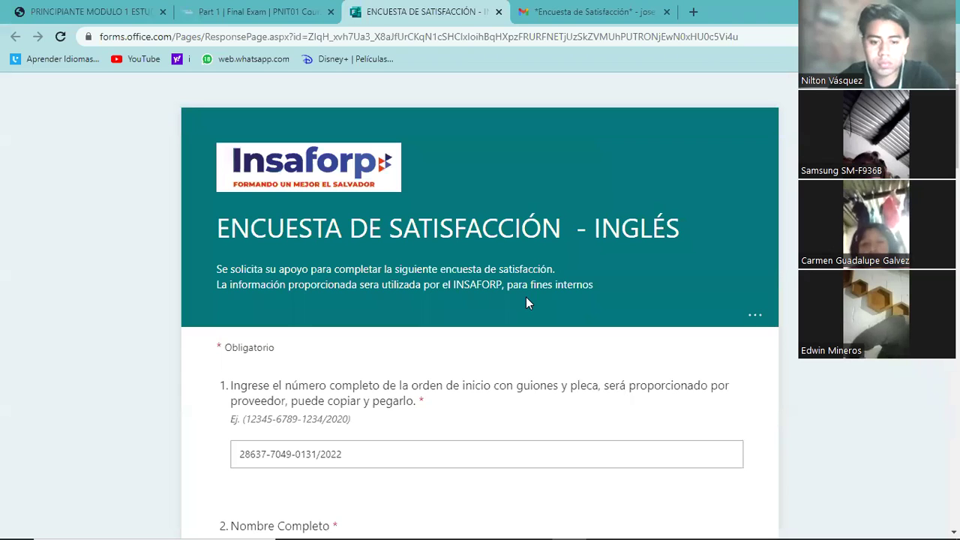
{"action": "scroll", "coordinate": [526, 301], "scroll_direction": "down", "scroll_amount": 2}
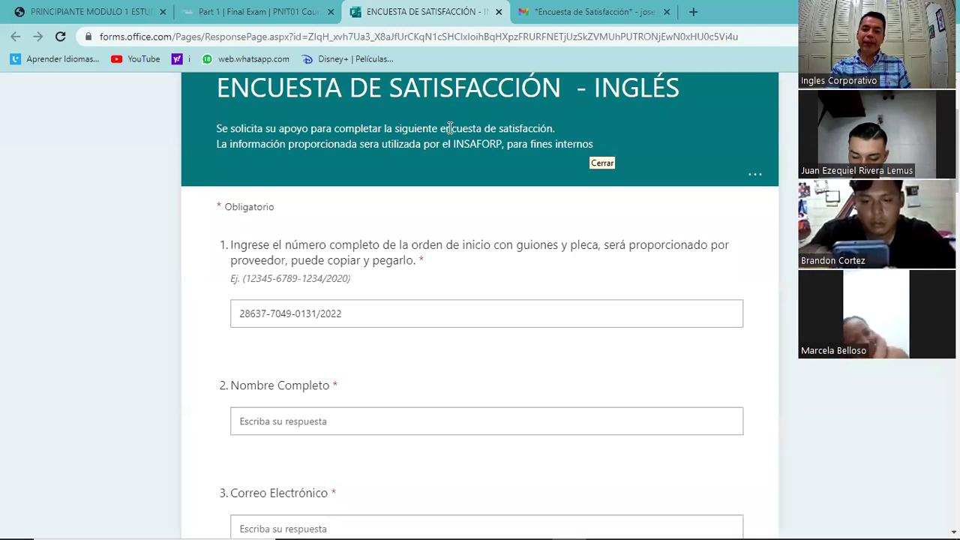
{"action": "scroll", "coordinate": [469, 352], "scroll_direction": "down", "scroll_amount": 1}
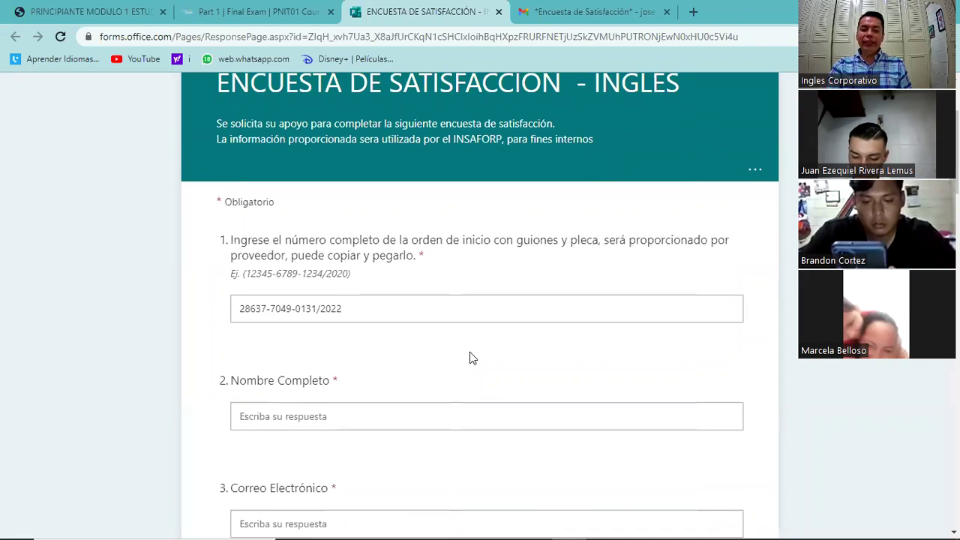
{"action": "scroll", "coordinate": [470, 352], "scroll_direction": "down", "scroll_amount": 15}
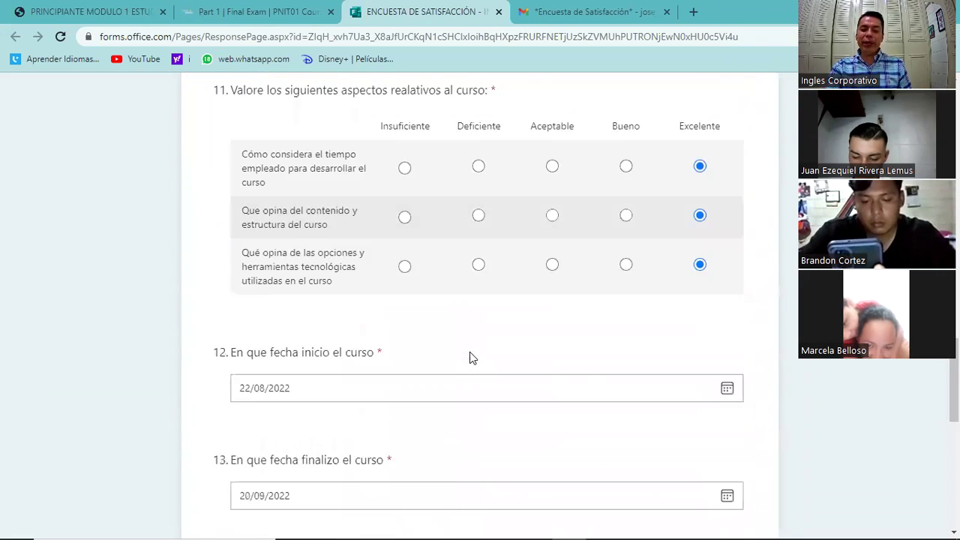
{"action": "scroll", "coordinate": [470, 352], "scroll_direction": "down", "scroll_amount": 8}
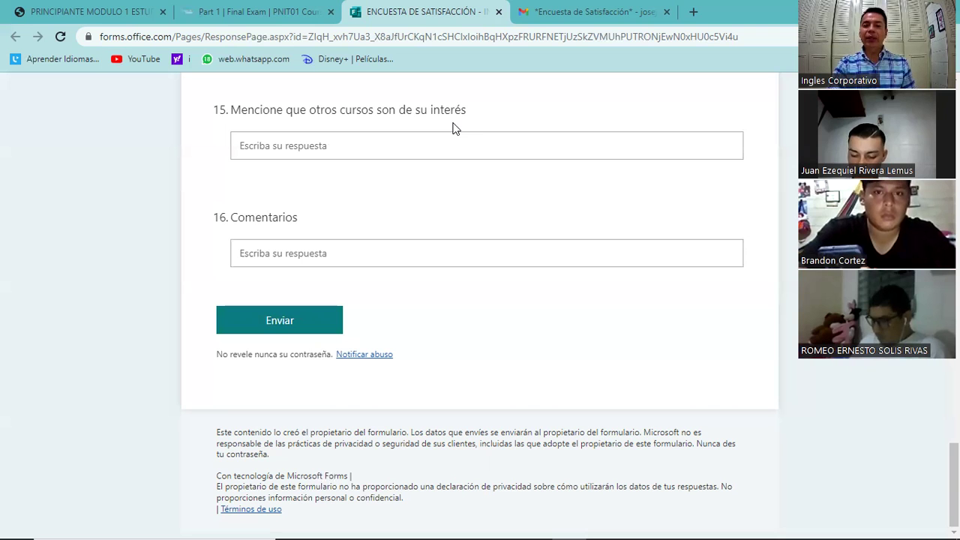
{"action": "left_click", "coordinate": [595, 145]}
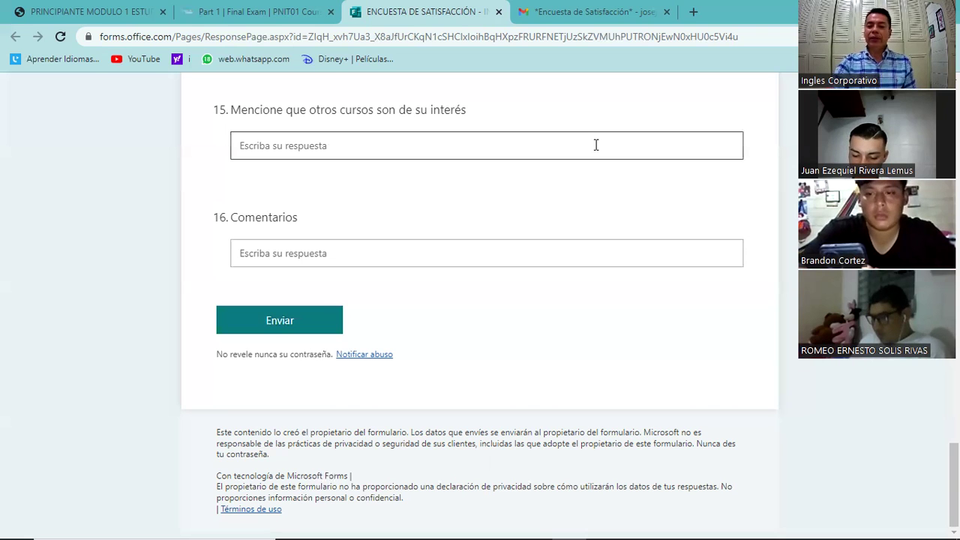